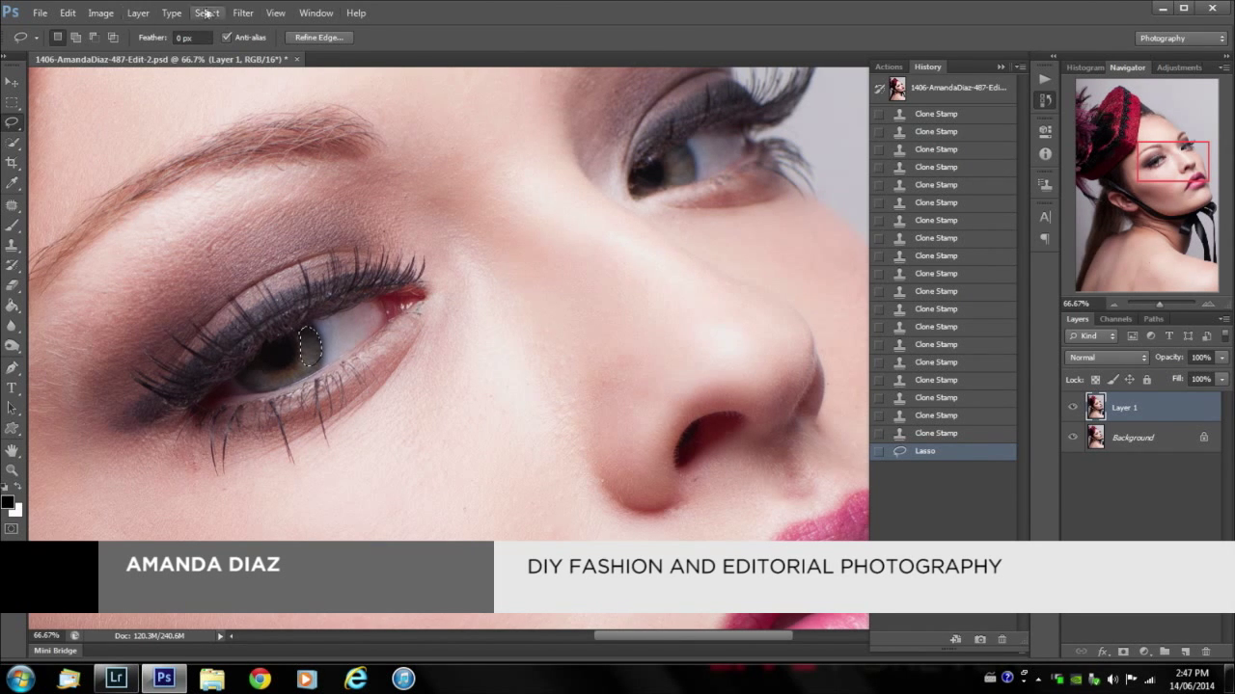
- Add a Hue/Saturation adjustment layer named "eye" from the iris selection
left_click(138, 13)
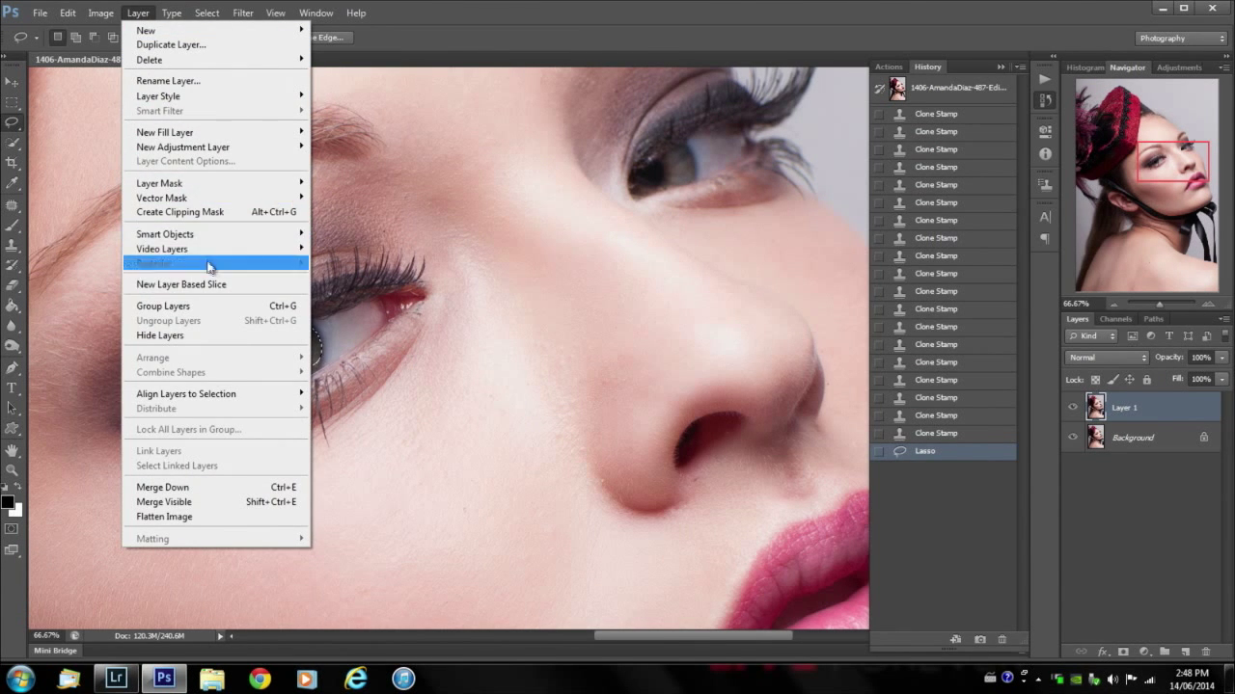
mouse_move(184, 155)
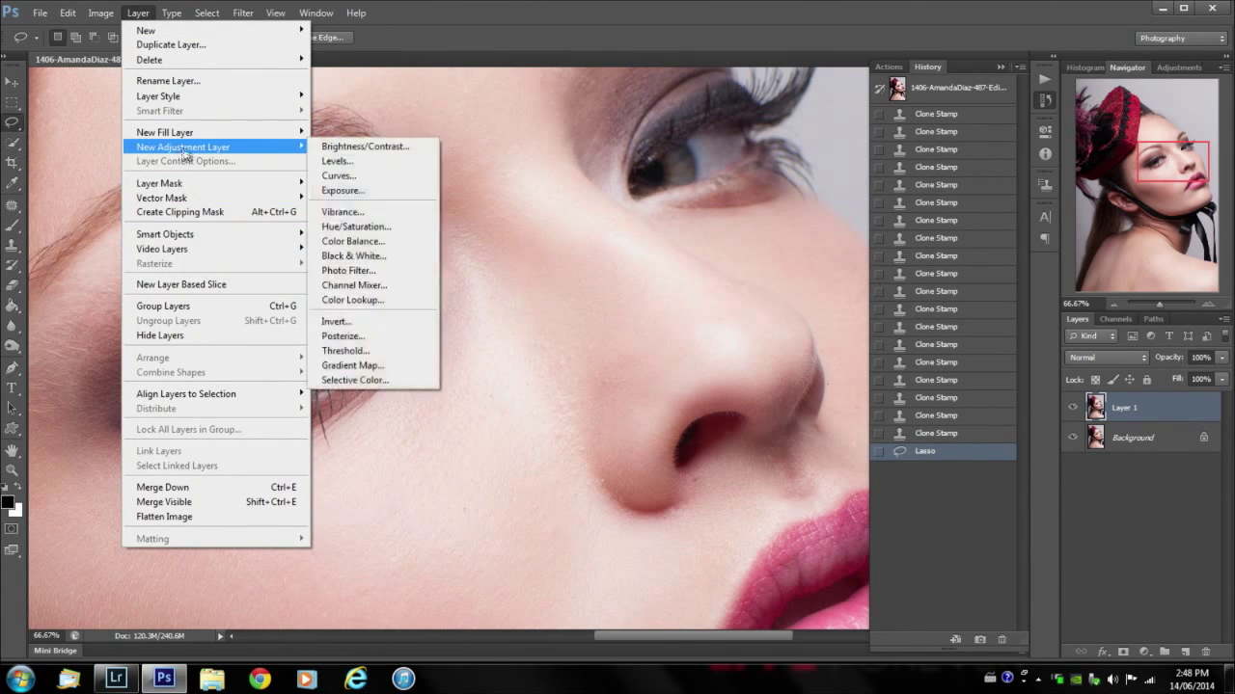
left_click(355, 227)
left_click_drag(422, 355, 594, 398)
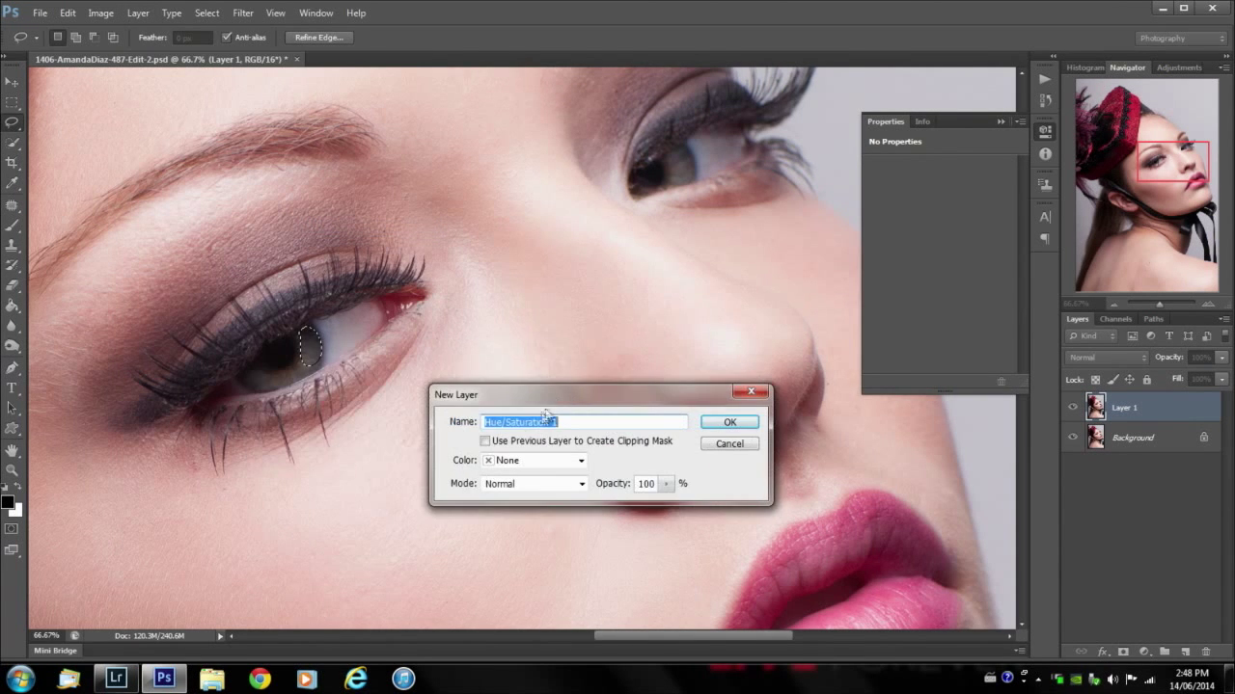
type("eye")
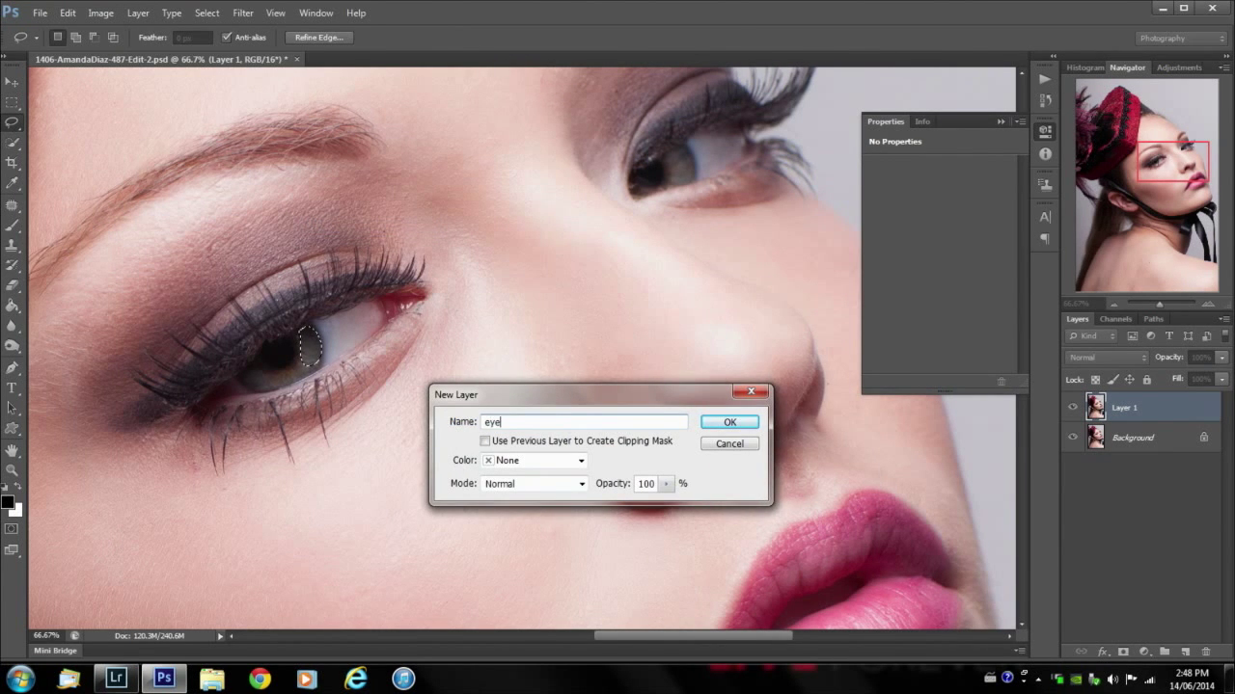
left_click(728, 422)
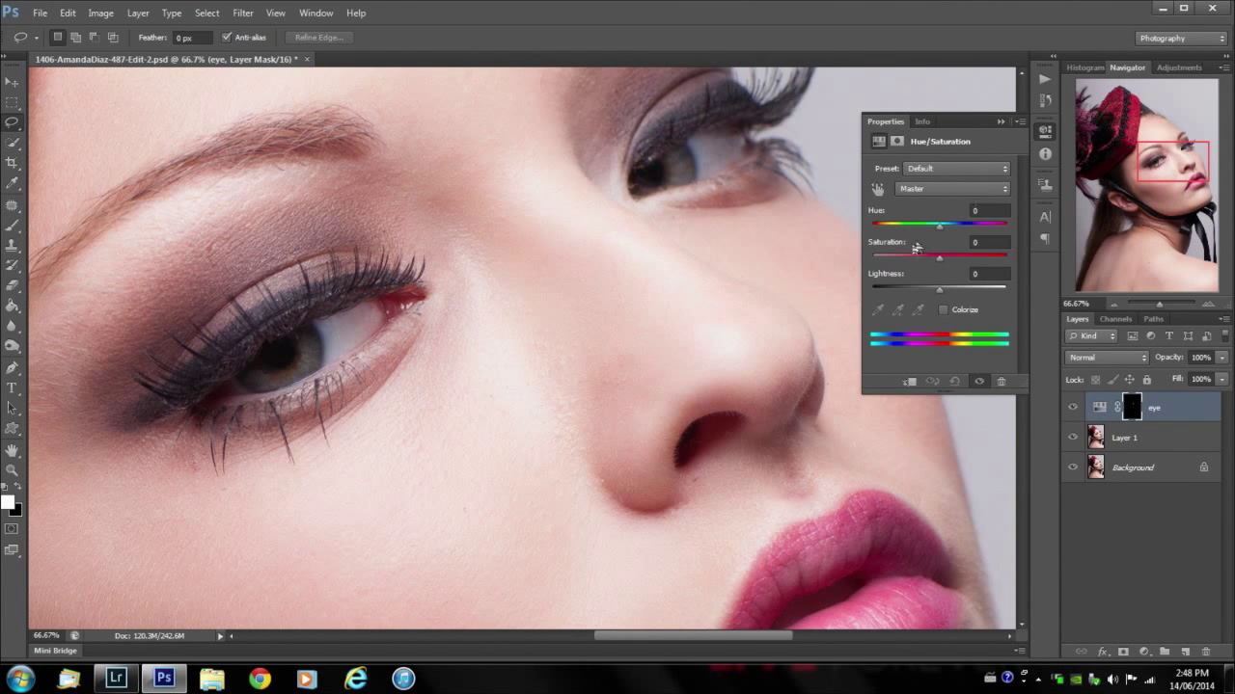
- Set the eye layer's hue to +90 and its saturation to +56
mouse_move(943, 232)
left_mouse_down()
mouse_move(1010, 236)
mouse_move(933, 234)
left_mouse_up()
left_click_drag(935, 235, 971, 228)
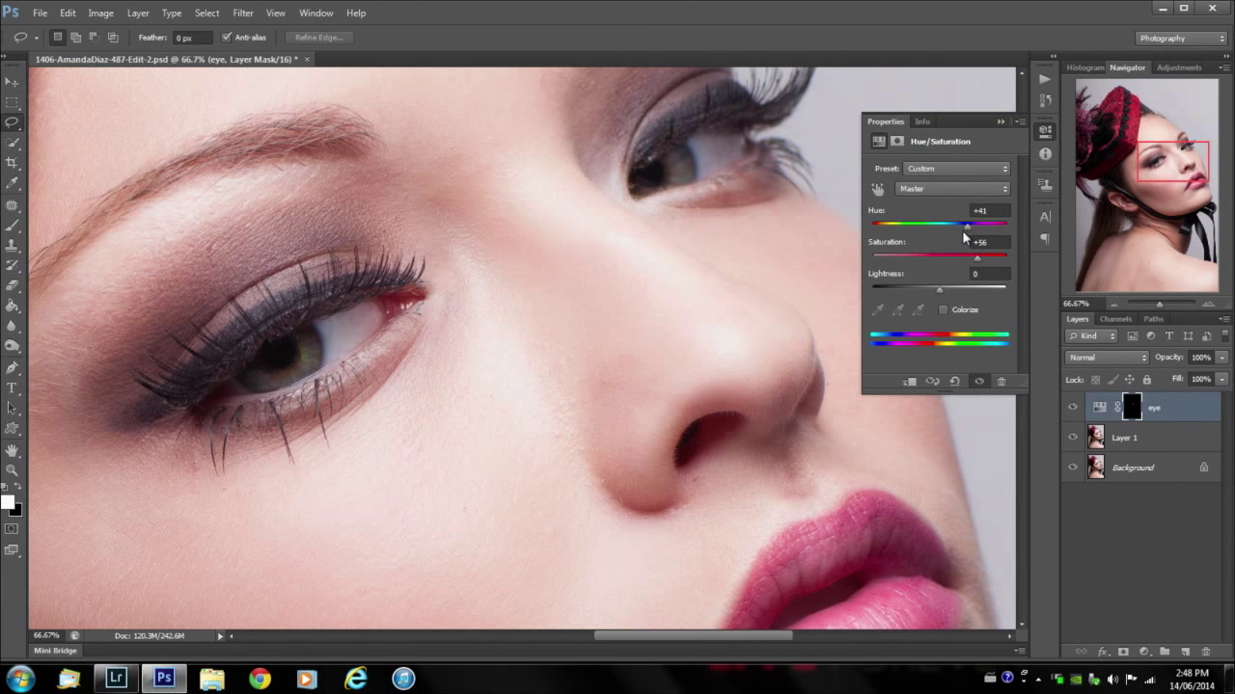
left_click_drag(970, 235, 984, 234)
- Paint out the green patch on the nearer iris with black on the eye mask, using a soft 61 px brush at 70% opacity
left_click_drag(1159, 305, 1164, 304)
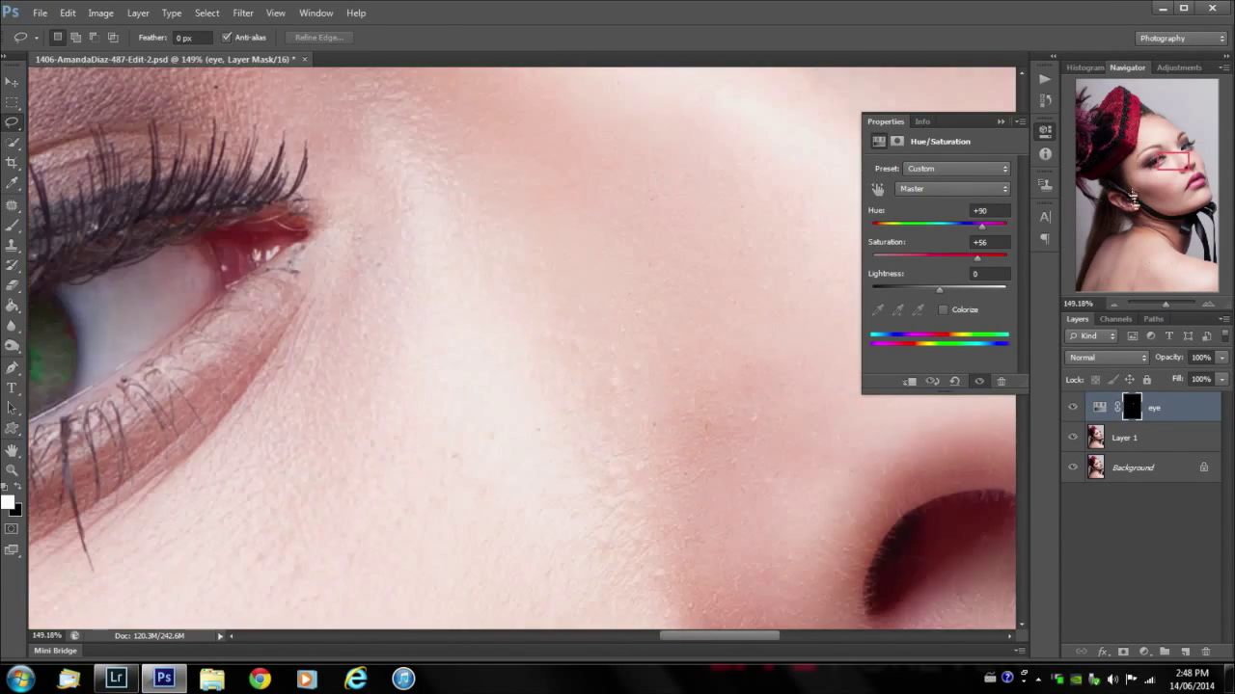
left_click_drag(1169, 160, 1156, 164)
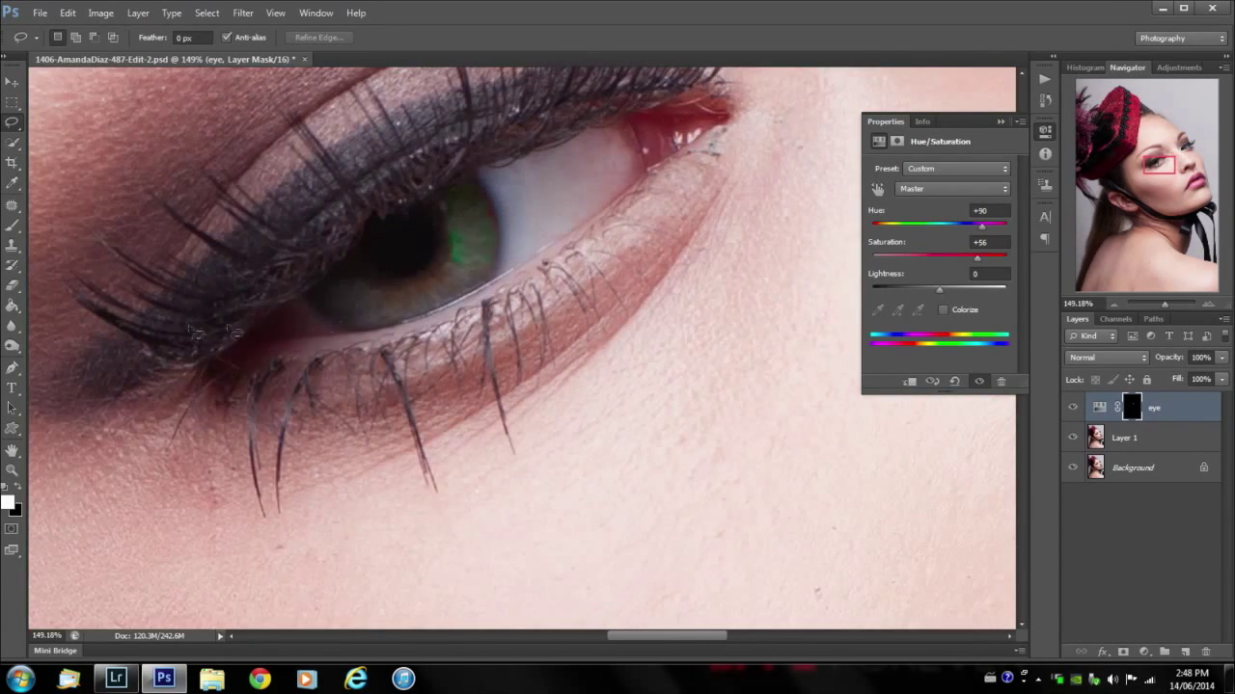
left_click(19, 489)
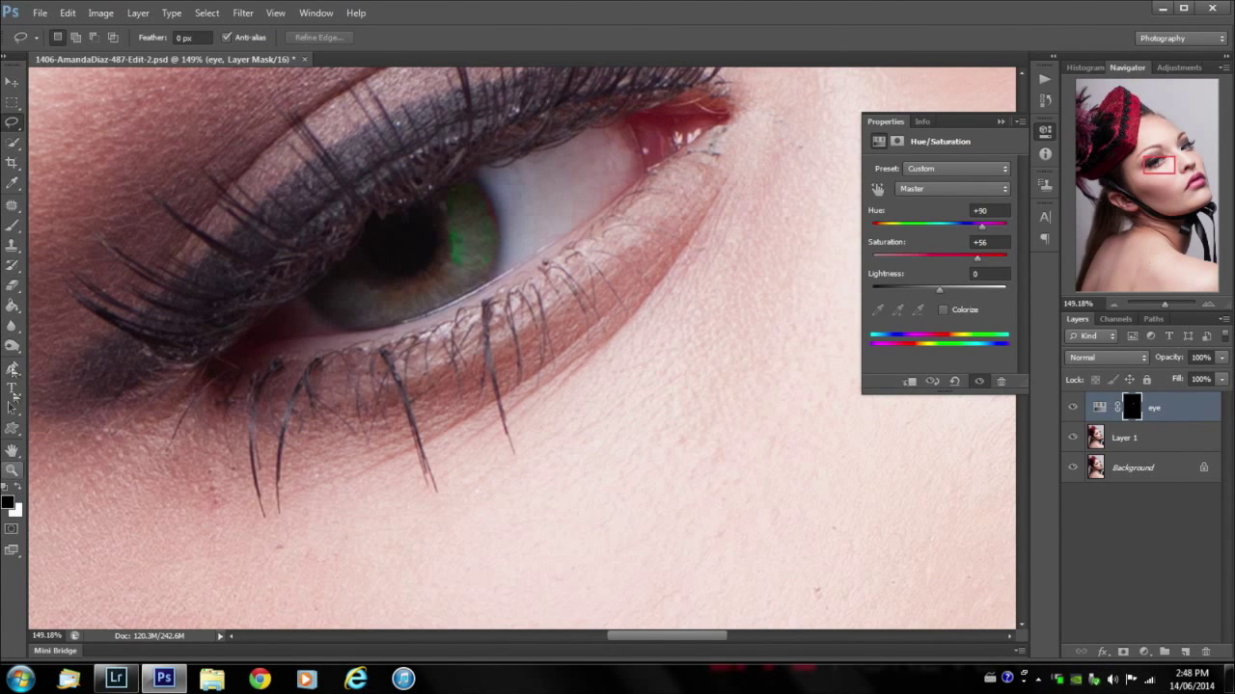
left_click(11, 224)
left_click(74, 38)
left_click(65, 85)
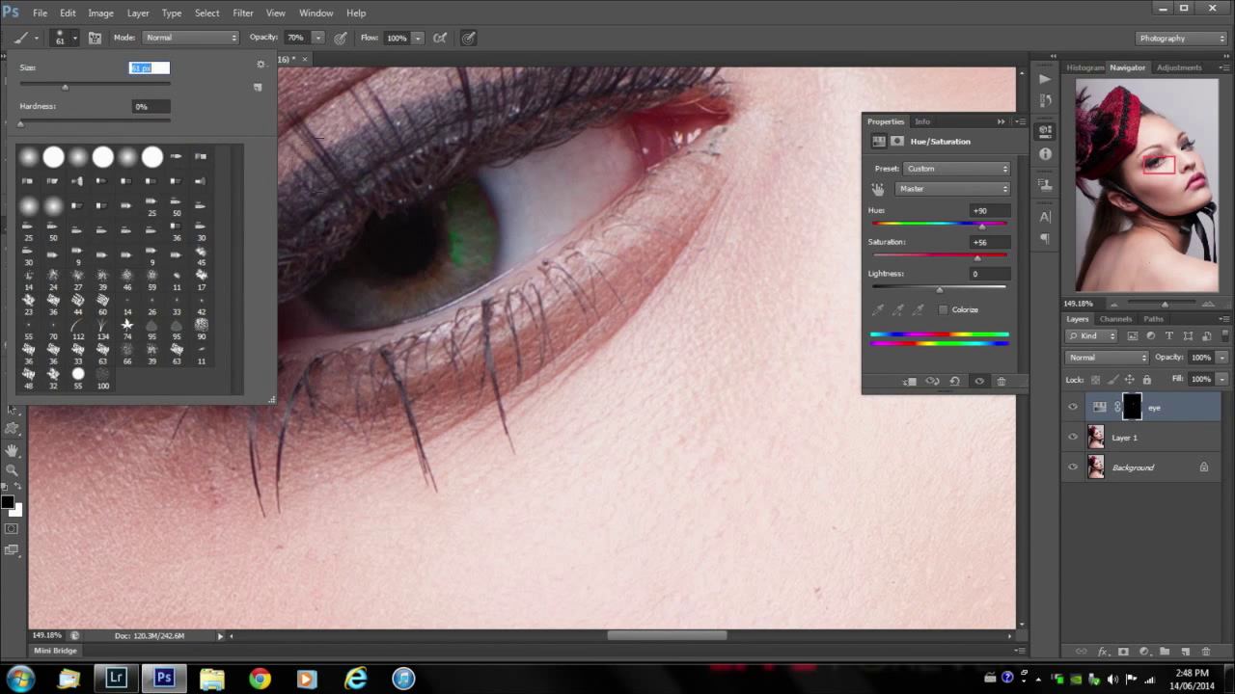
left_click_drag(453, 205, 467, 203)
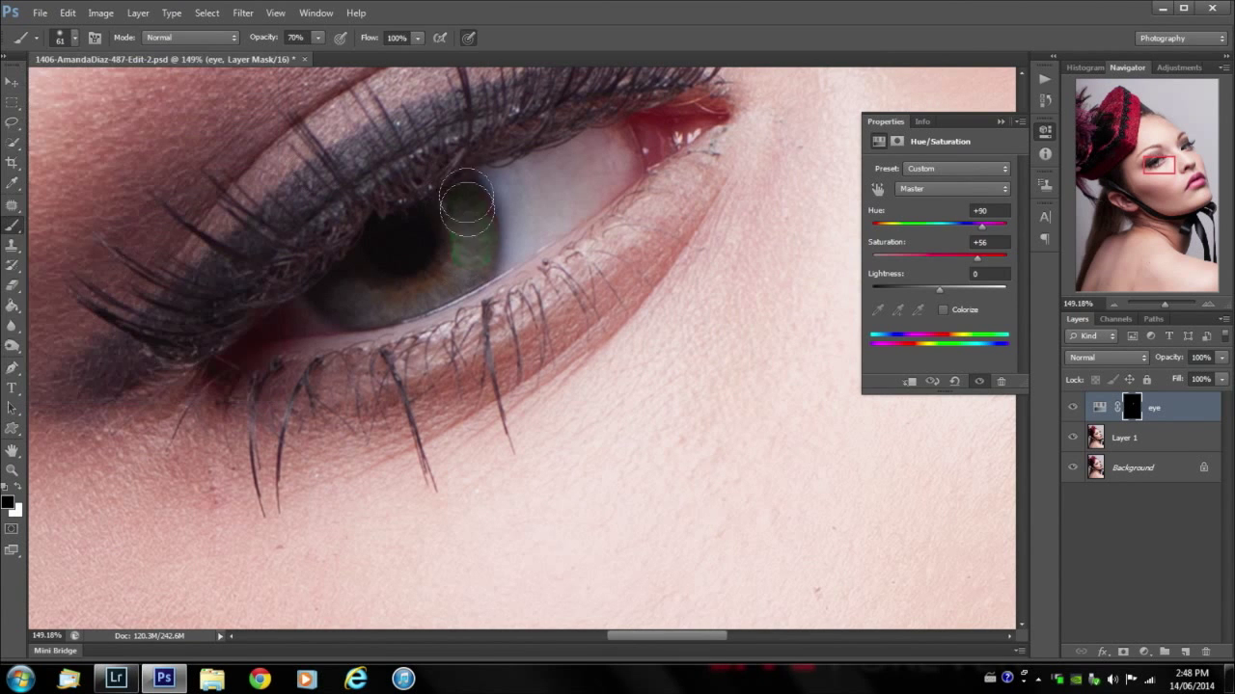
- Paint the nearer eye's iris in white on the mask with a 44 px brush at 100% opacity to reveal the colour change
left_click(19, 488)
left_click(318, 38)
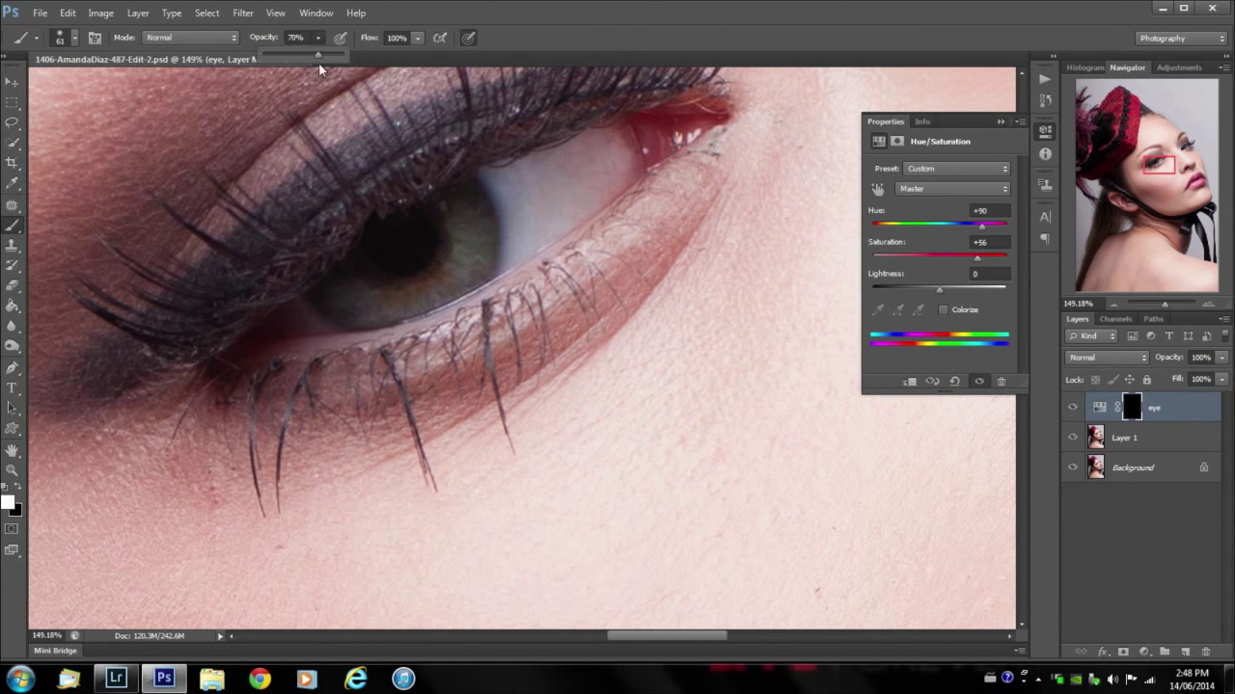
left_click_drag(329, 60, 353, 60)
left_click(68, 40)
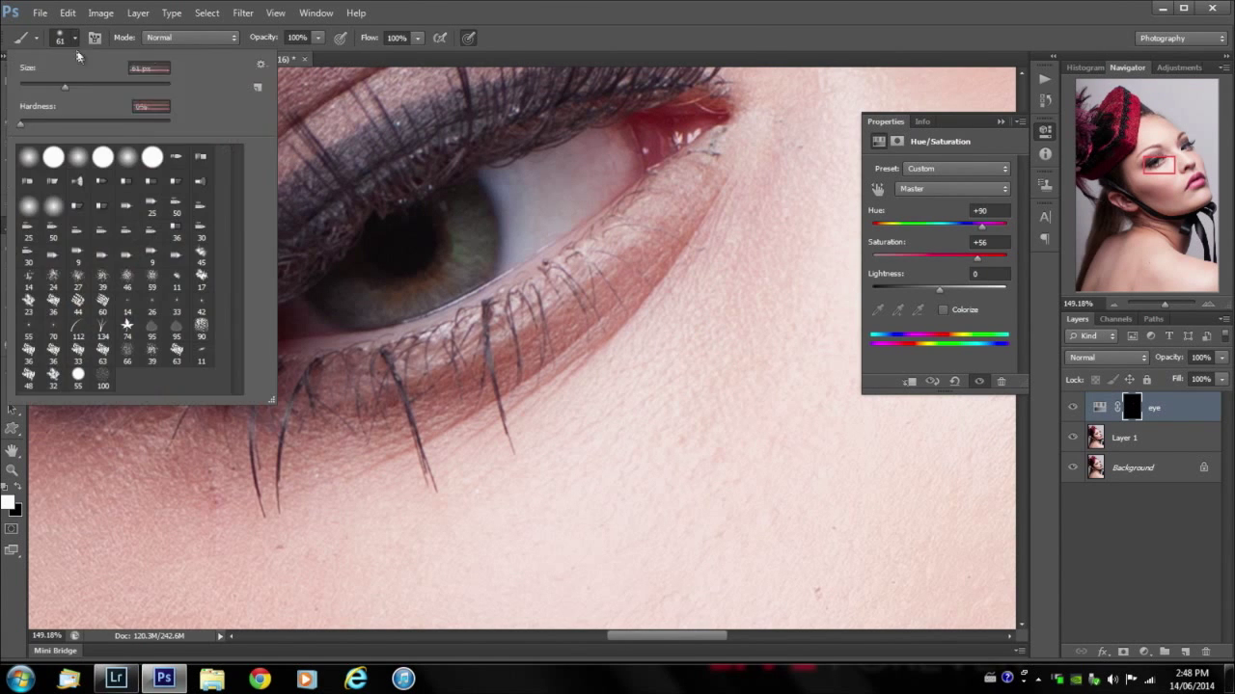
left_click_drag(59, 89, 53, 89)
left_click(568, 8)
mouse_move(353, 288)
left_mouse_down()
mouse_move(454, 277)
mouse_move(465, 213)
mouse_move(471, 261)
mouse_move(427, 295)
mouse_move(345, 297)
mouse_move(372, 283)
left_mouse_up()
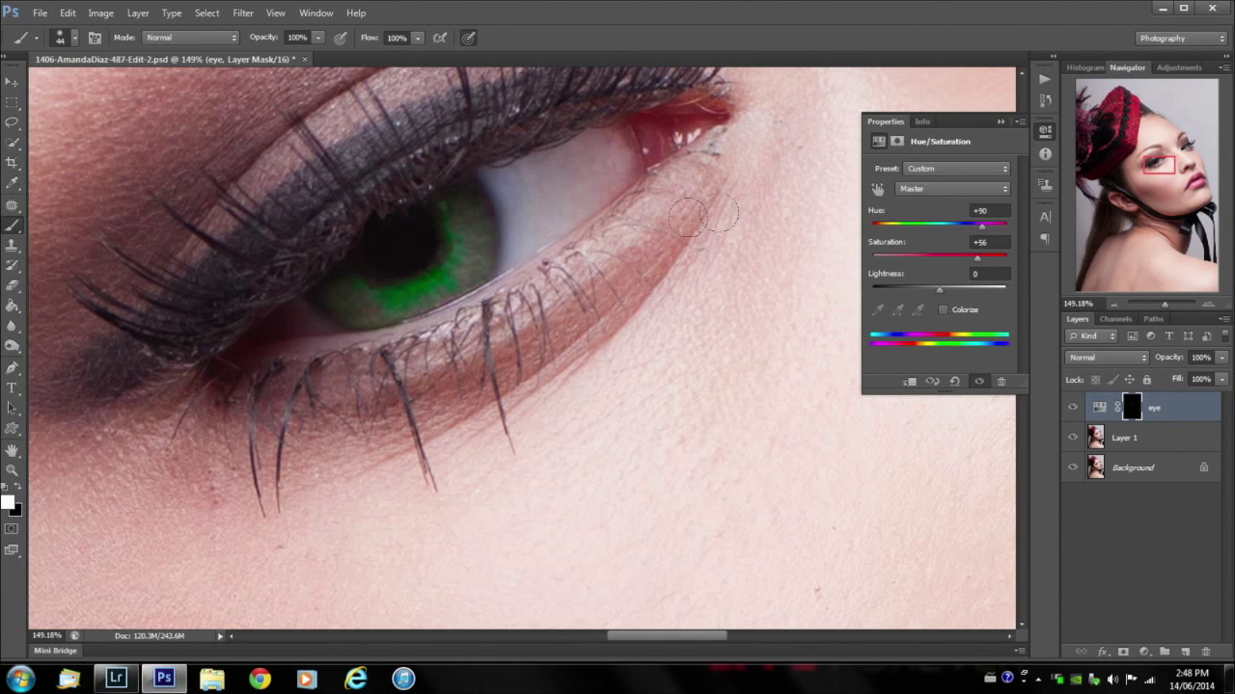
- Paint the colour change onto the farther eye's iris on the same mask
left_click_drag(1165, 166, 1186, 154)
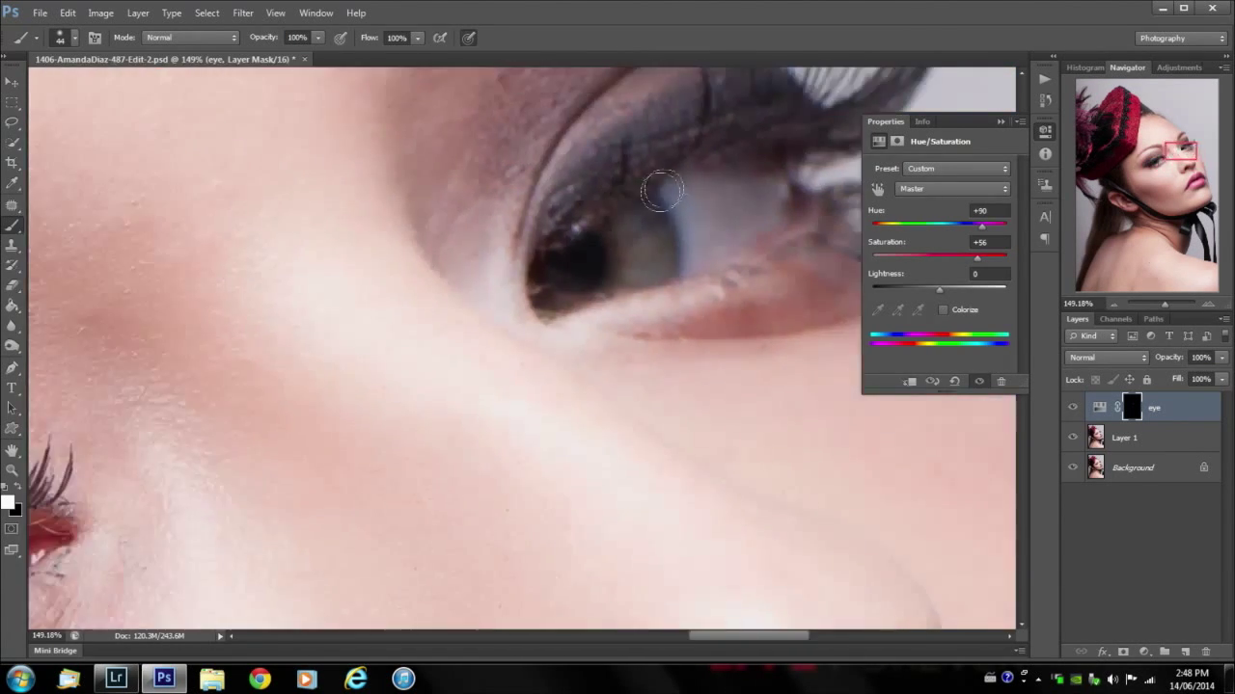
left_click_drag(632, 224, 648, 268)
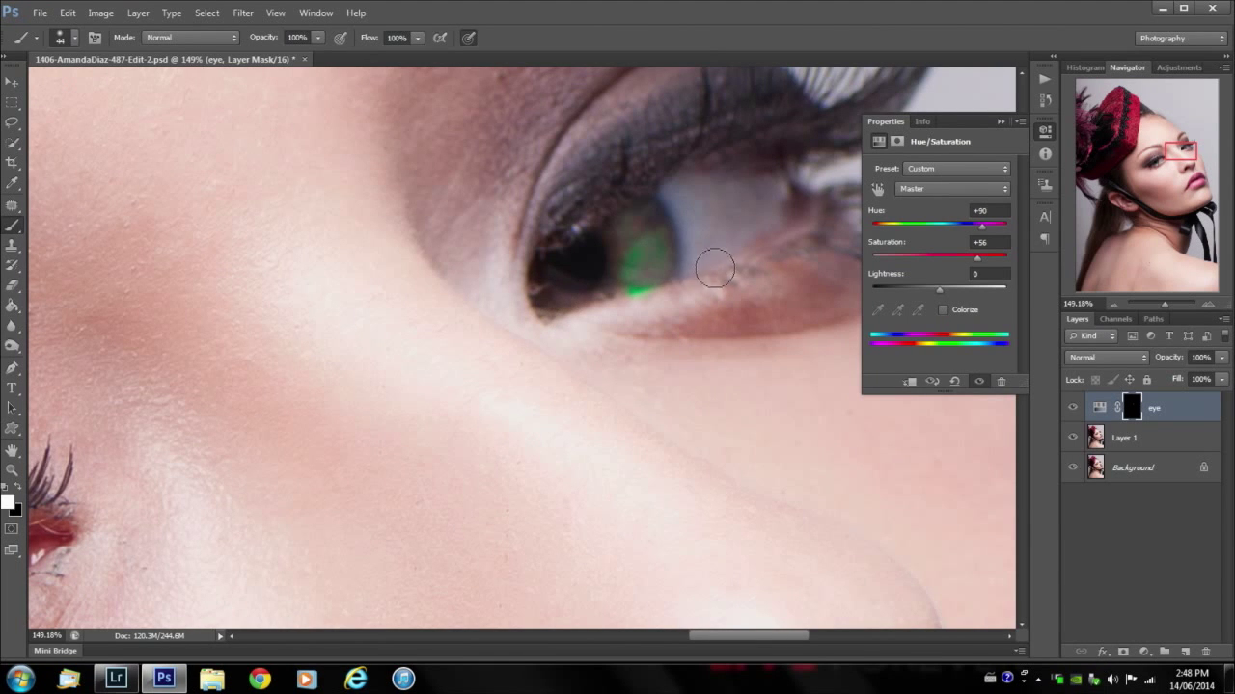
mouse_move(628, 228)
left_mouse_down()
mouse_move(655, 266)
mouse_move(595, 300)
mouse_move(545, 293)
left_mouse_up()
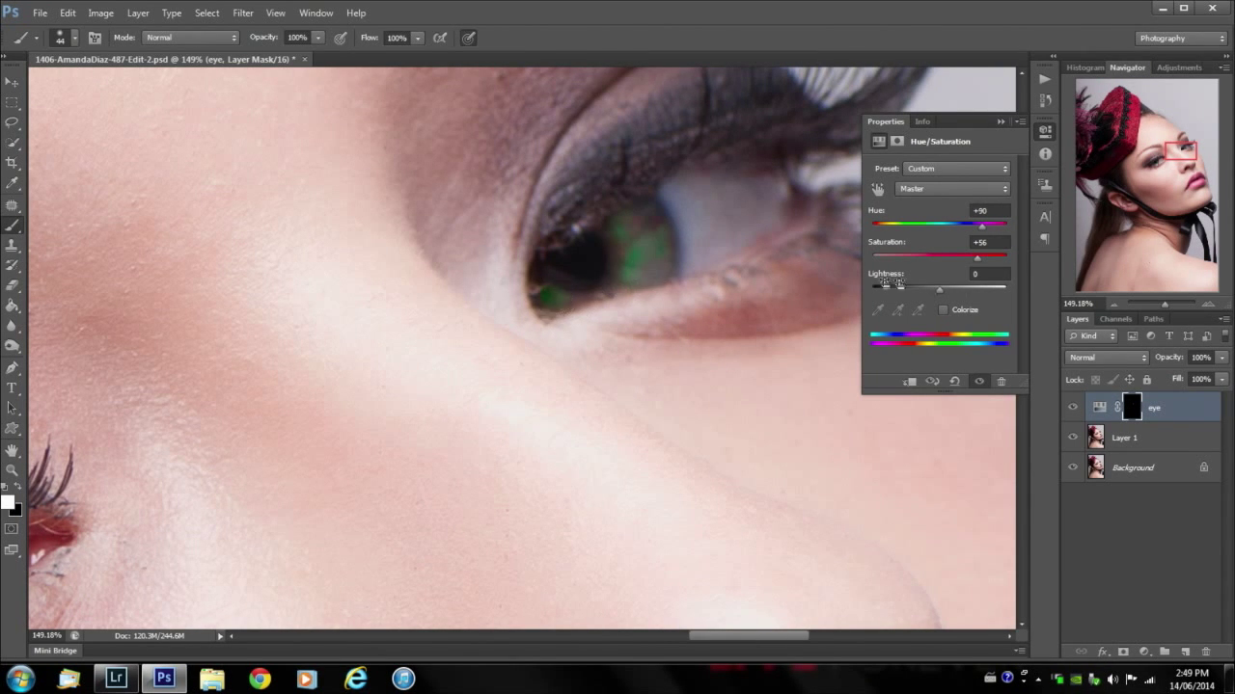
- Switch the brush to black and clean up the stray green below the farther eye's pupil
left_click(1116, 304)
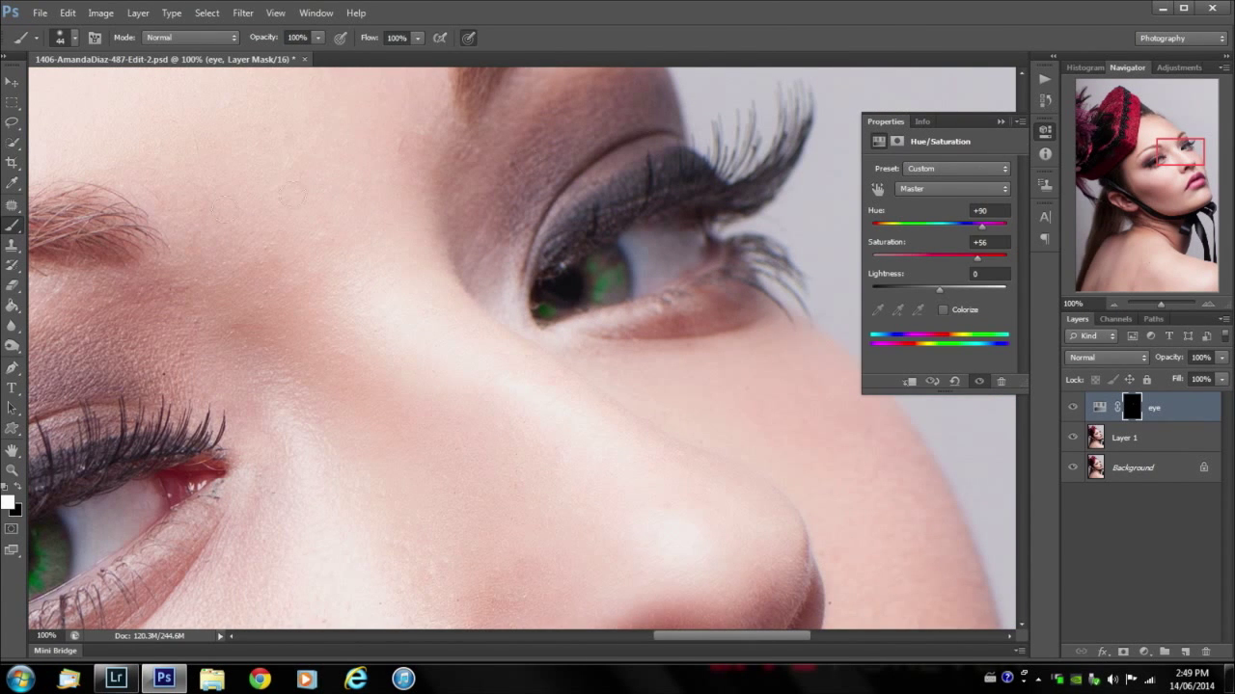
left_click(11, 469)
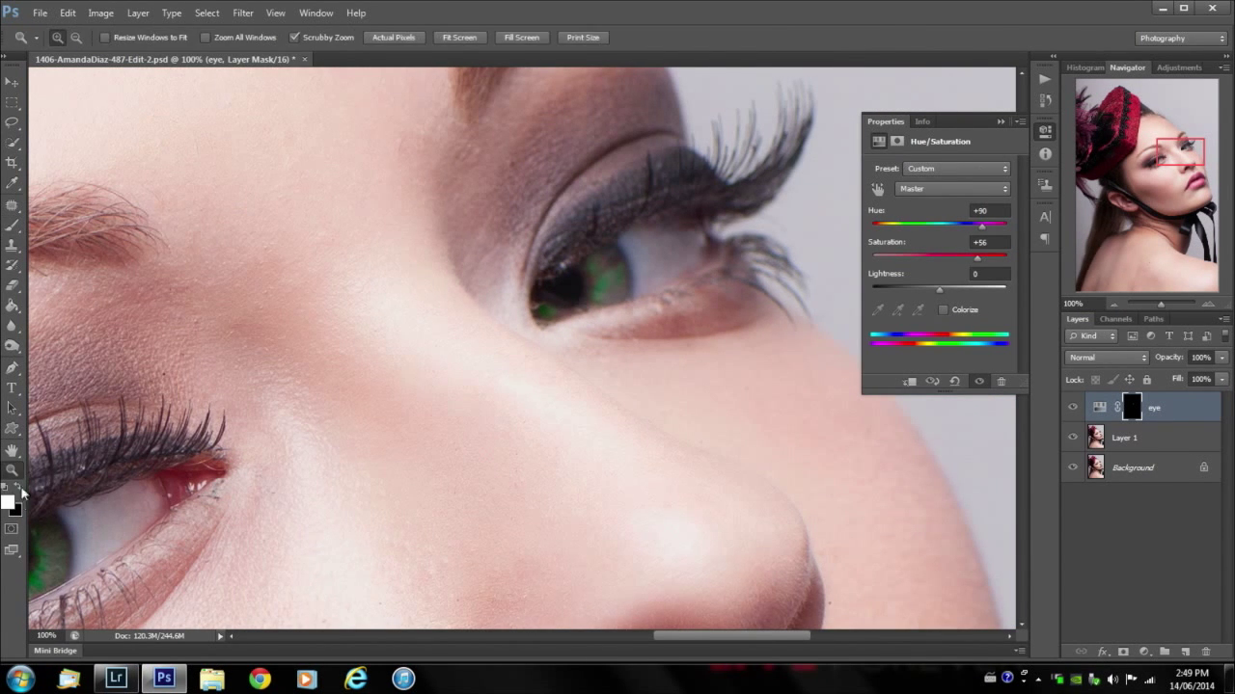
left_click(21, 489)
left_click(11, 225)
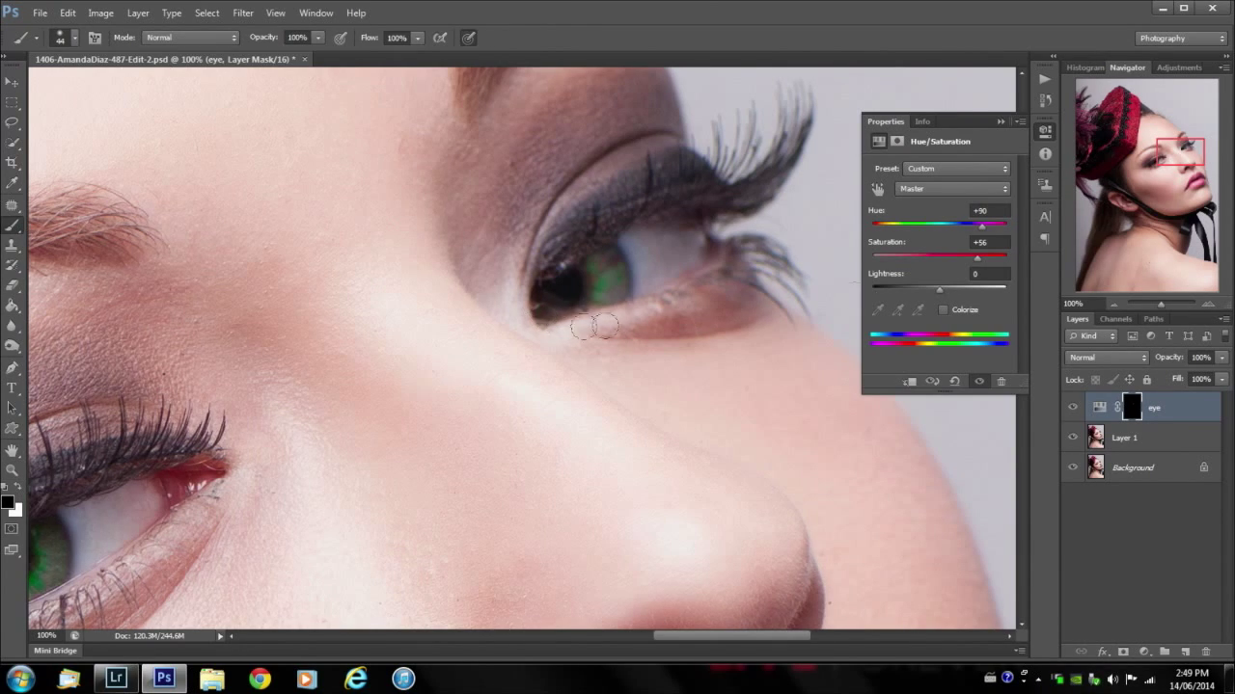
- Lower the eye adjustment layer's opacity to 50%
left_click_drag(1156, 147, 1148, 154)
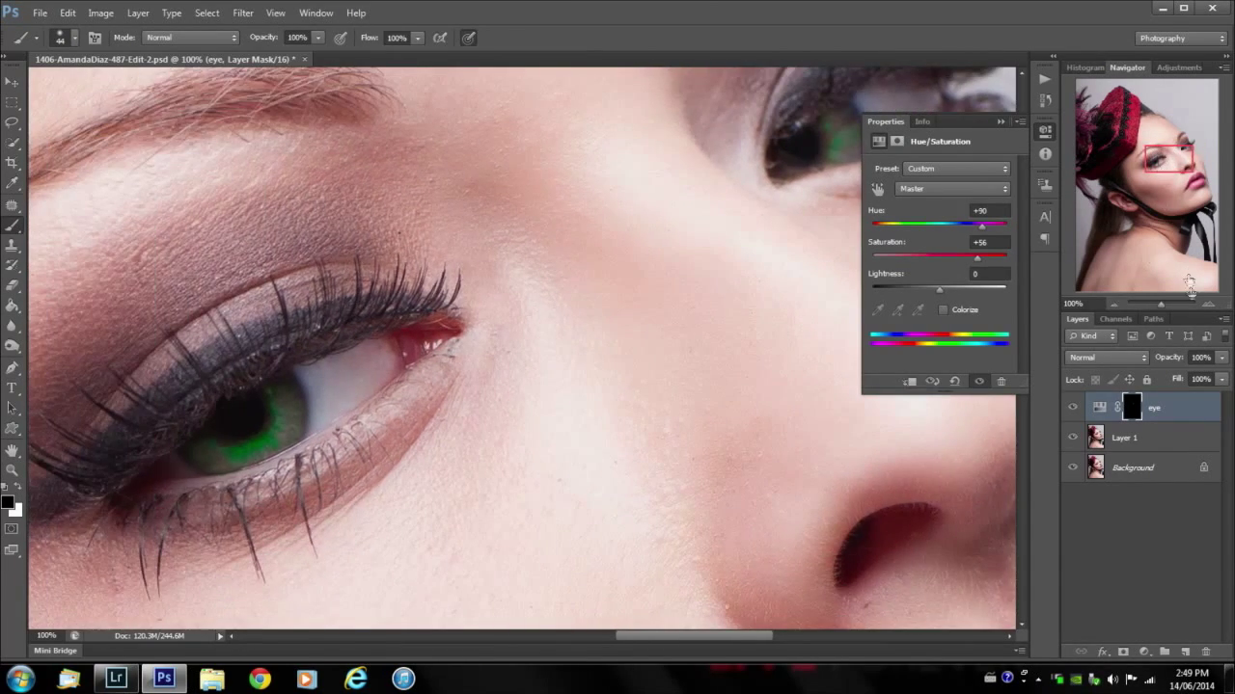
left_click(1119, 305)
left_click(1119, 305)
left_click(1118, 305)
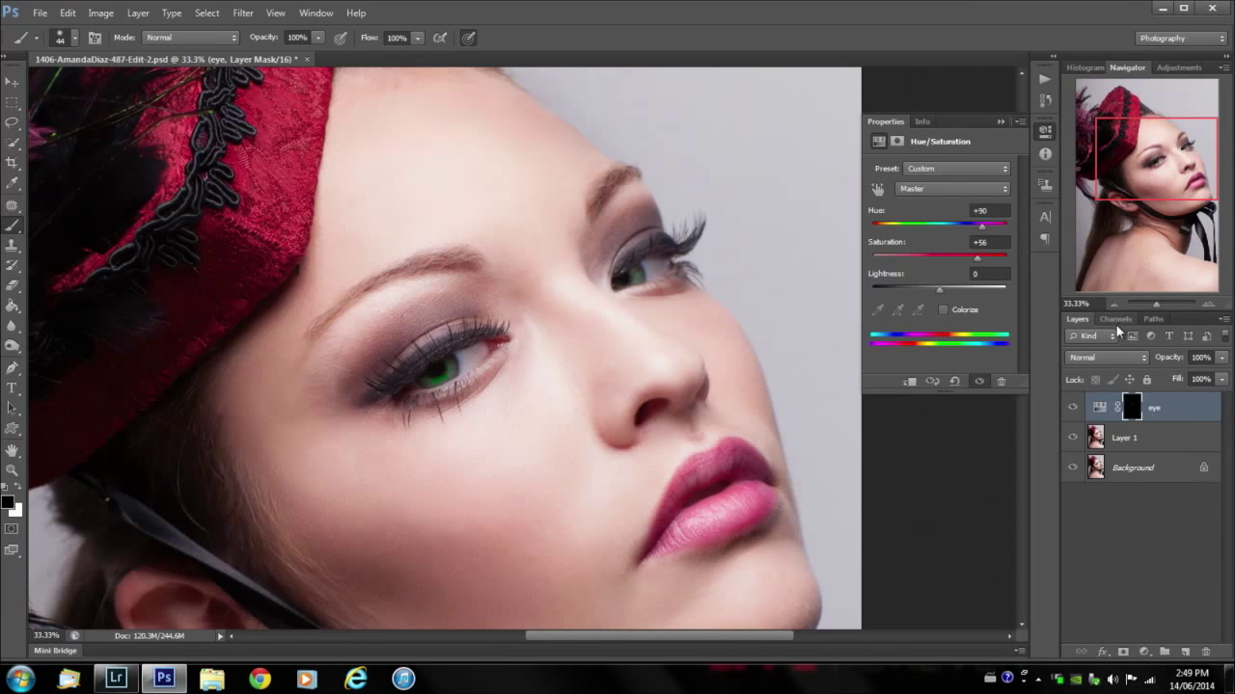
left_click(1221, 359)
- Toggle the eye layer's visibility to compare the eyes with and without the colour change
left_click(1069, 410)
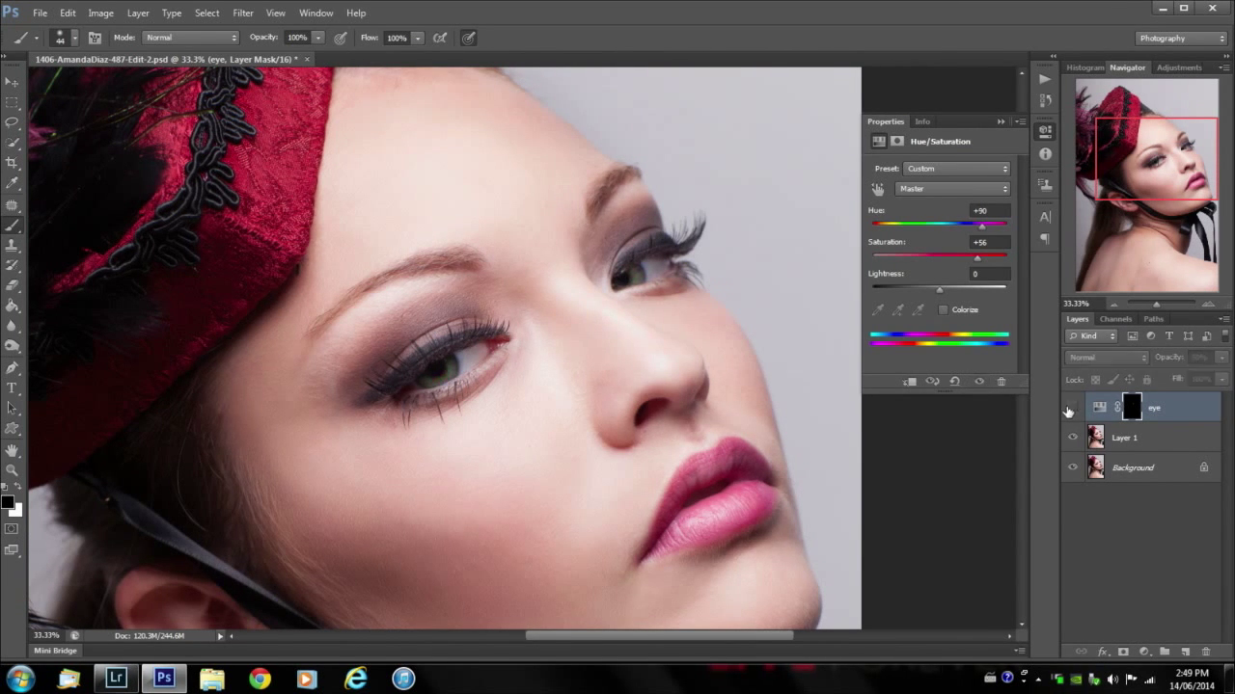
left_click(1070, 411)
left_click(1071, 412)
left_click(1071, 410)
- Change the eye layer's hue to +34, saturation to -2 and lightness to +8
left_click_drag(1179, 212, 1168, 216)
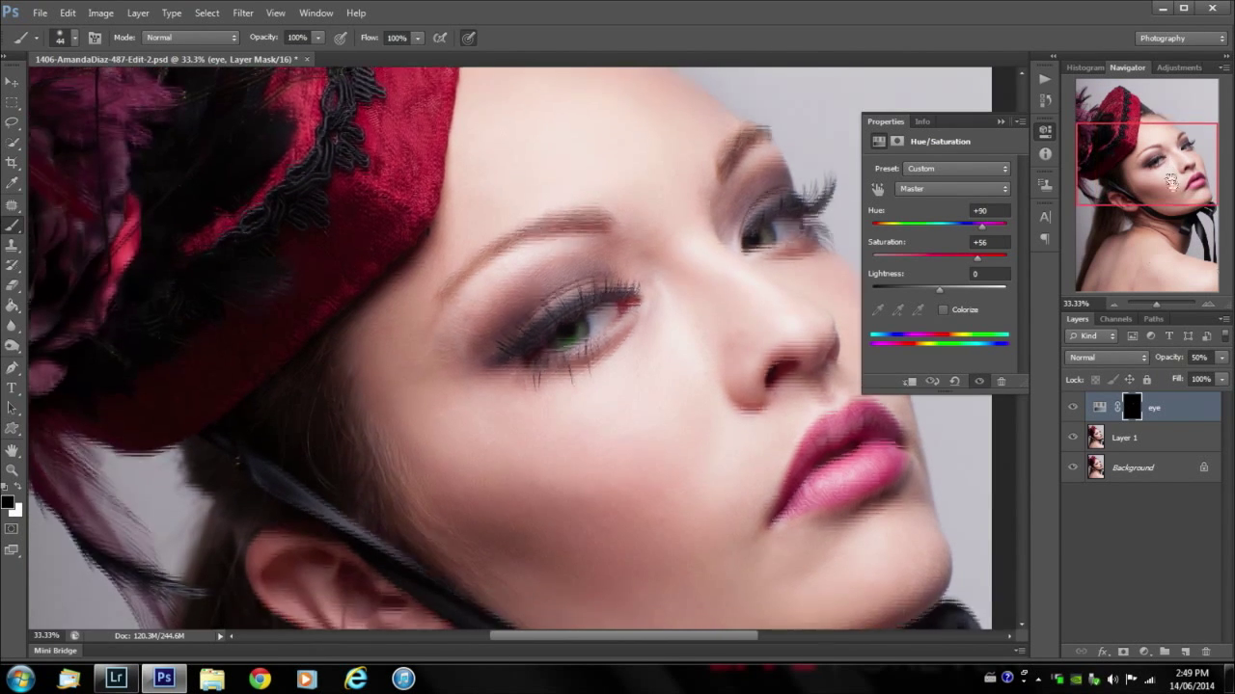
left_click_drag(1113, 160, 1113, 166)
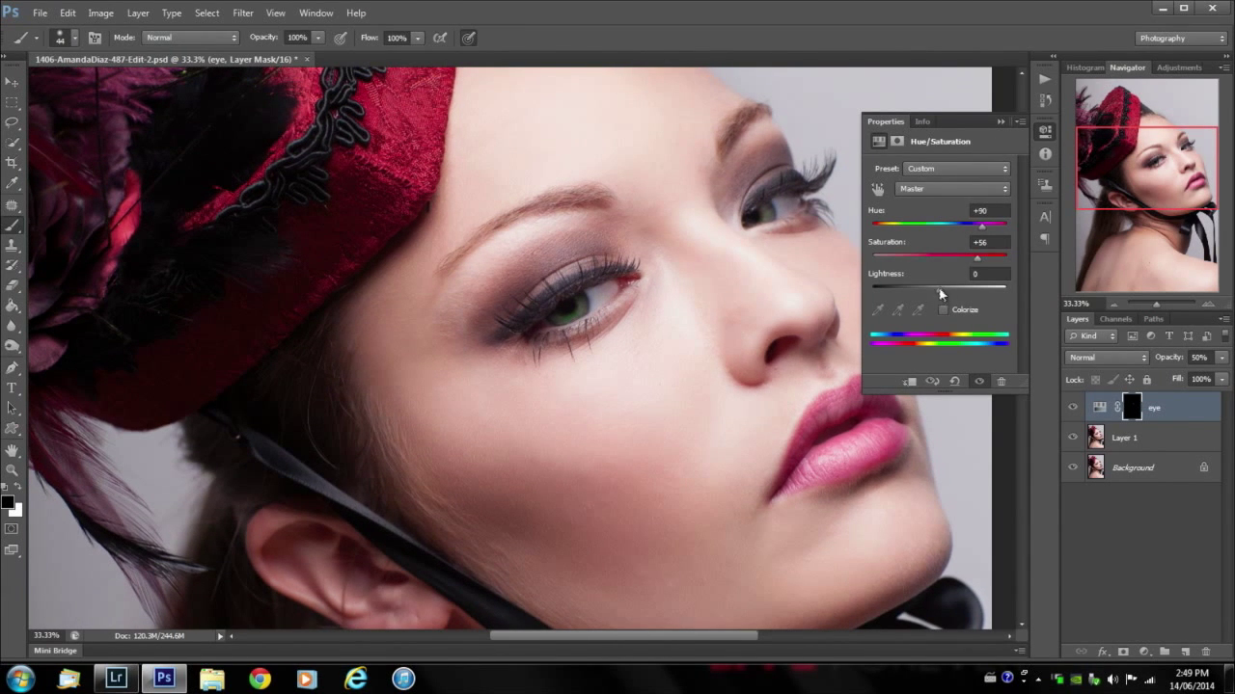
left_click_drag(953, 293, 939, 268)
mouse_move(980, 227)
left_mouse_down()
mouse_move(1004, 233)
mouse_move(874, 241)
mouse_move(1005, 229)
mouse_move(974, 232)
left_mouse_up()
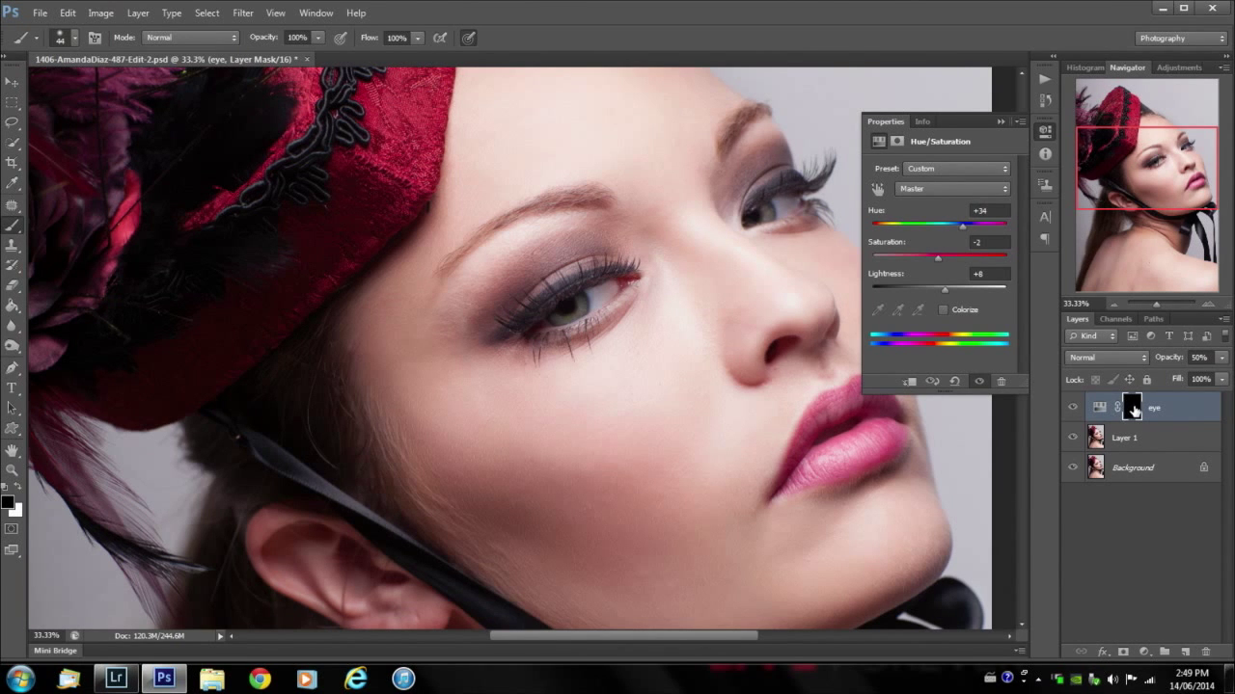
left_click_drag(1132, 410, 1205, 652)
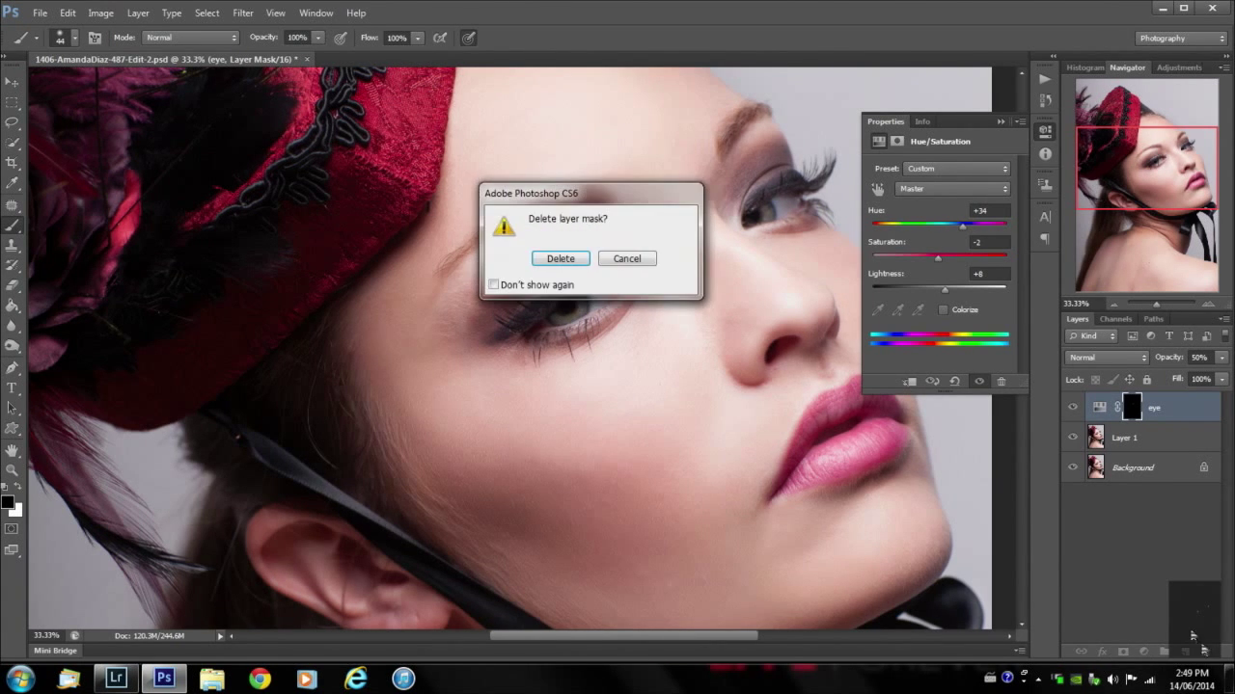
left_click(560, 258)
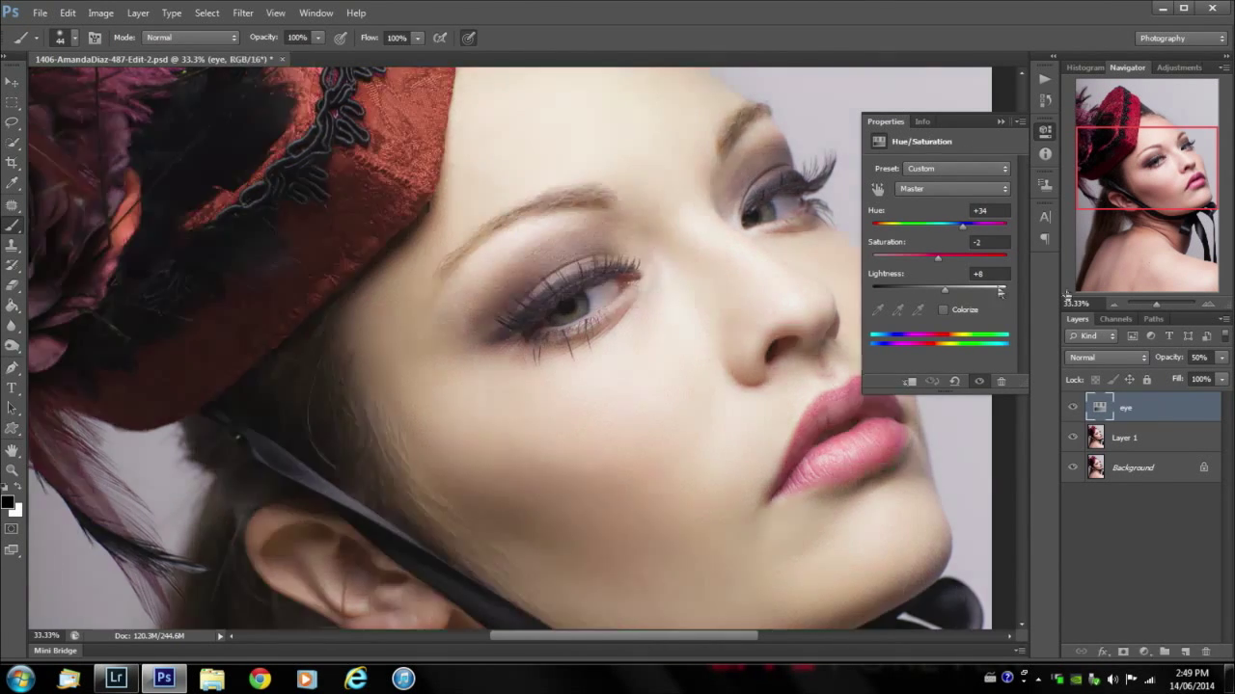
key("ctrl+z")
- Delete the whole eye adjustment layer and collapse its adjustment settings
left_click_drag(1105, 410, 1204, 660)
left_click_drag(1137, 189, 1163, 160)
left_click(1000, 123)
- Set the Brush tool's blending mode to Soft Light for painting on Layer 1
left_click(1209, 305)
left_click(1208, 305)
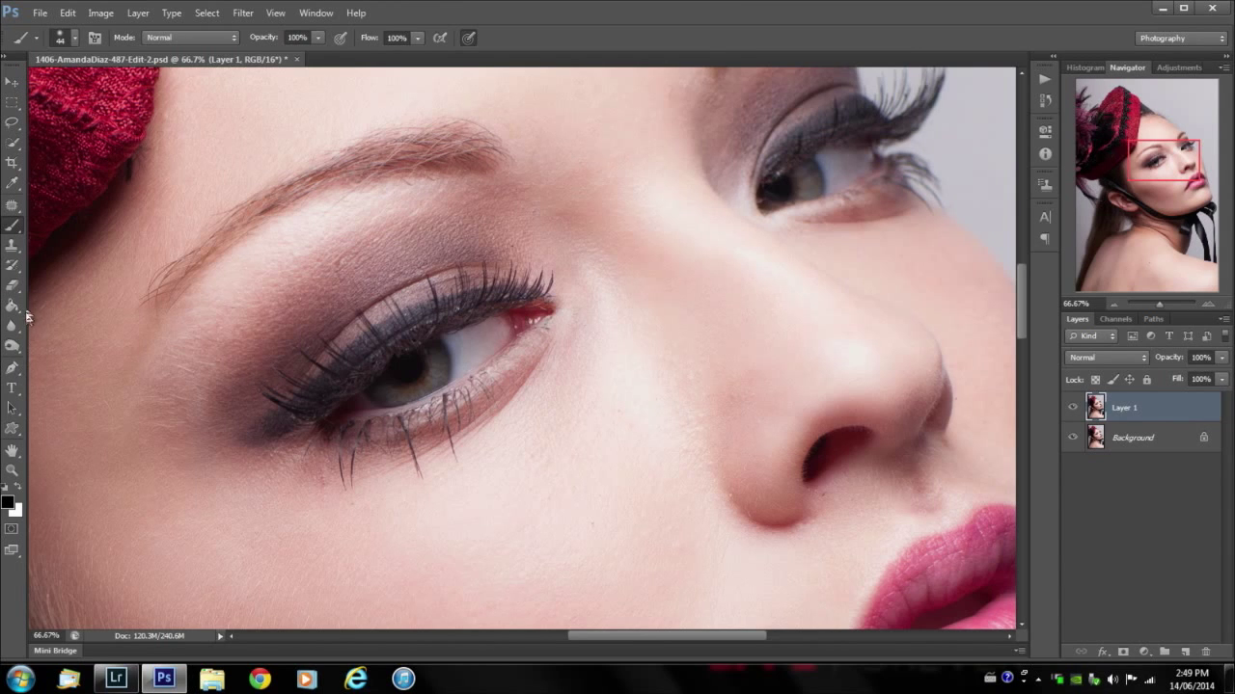
left_click(188, 38)
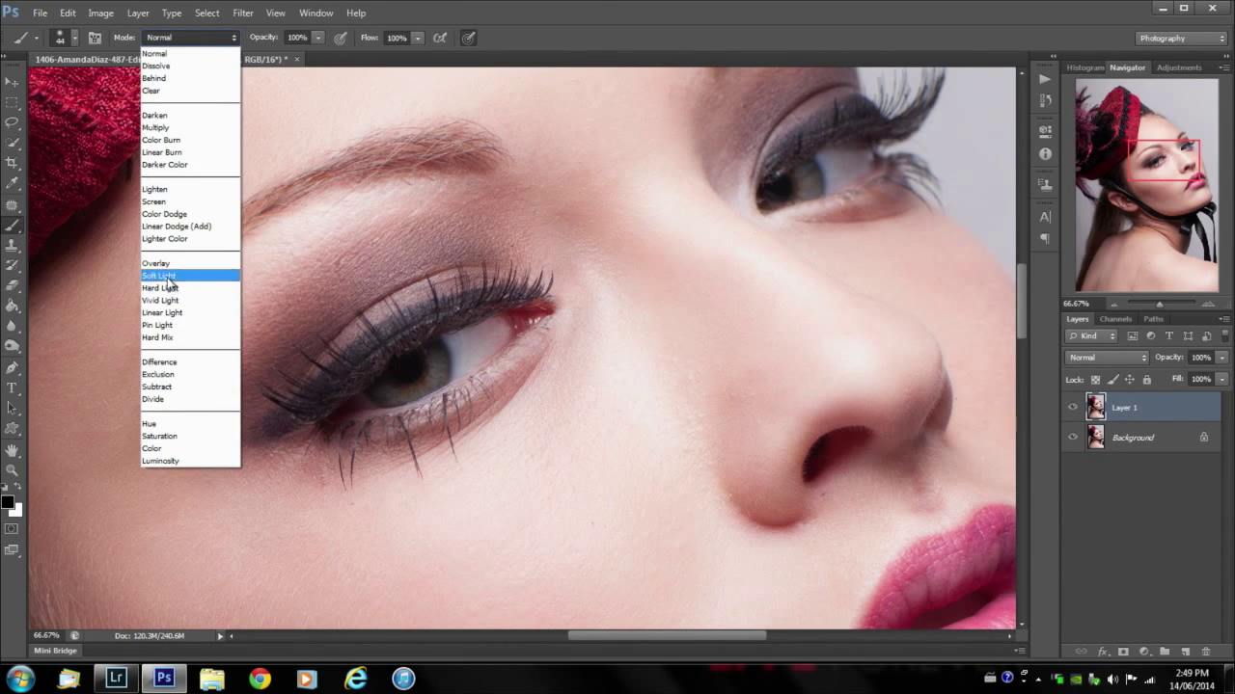
left_click(159, 276)
- Set the foreground colour to light blue, hex 89a5eb, for the Brush tool
left_click(9, 502)
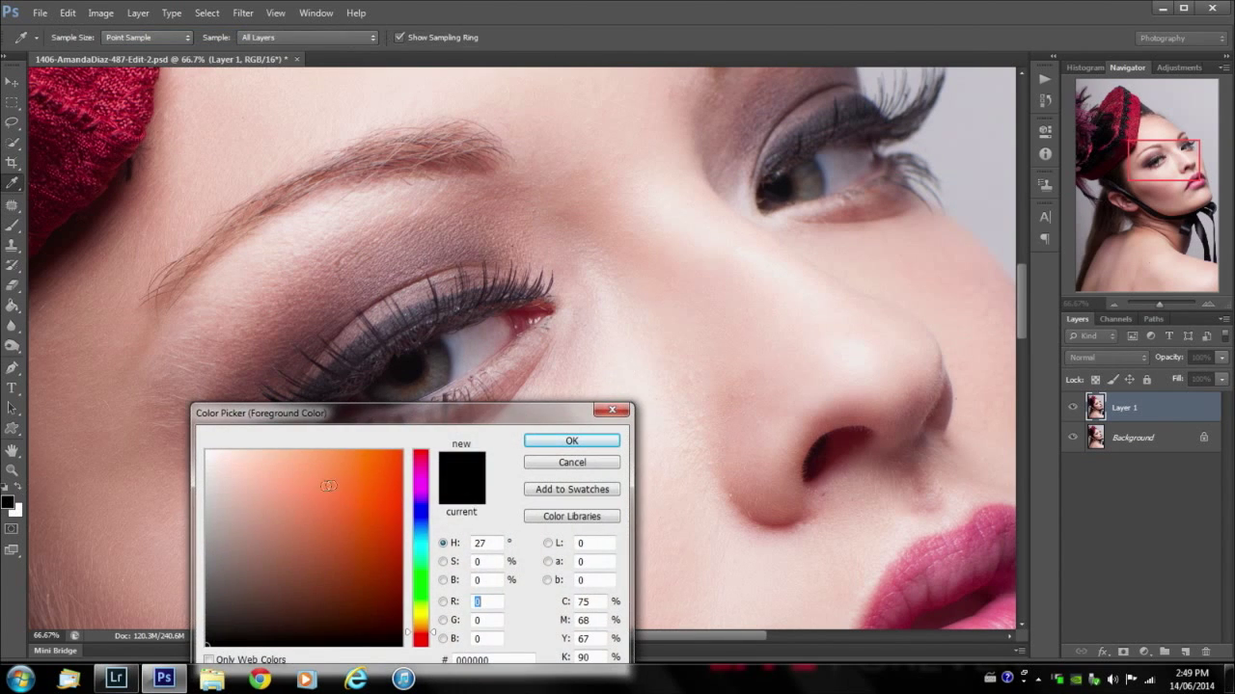
left_click_drag(417, 533, 424, 549)
left_click(335, 508)
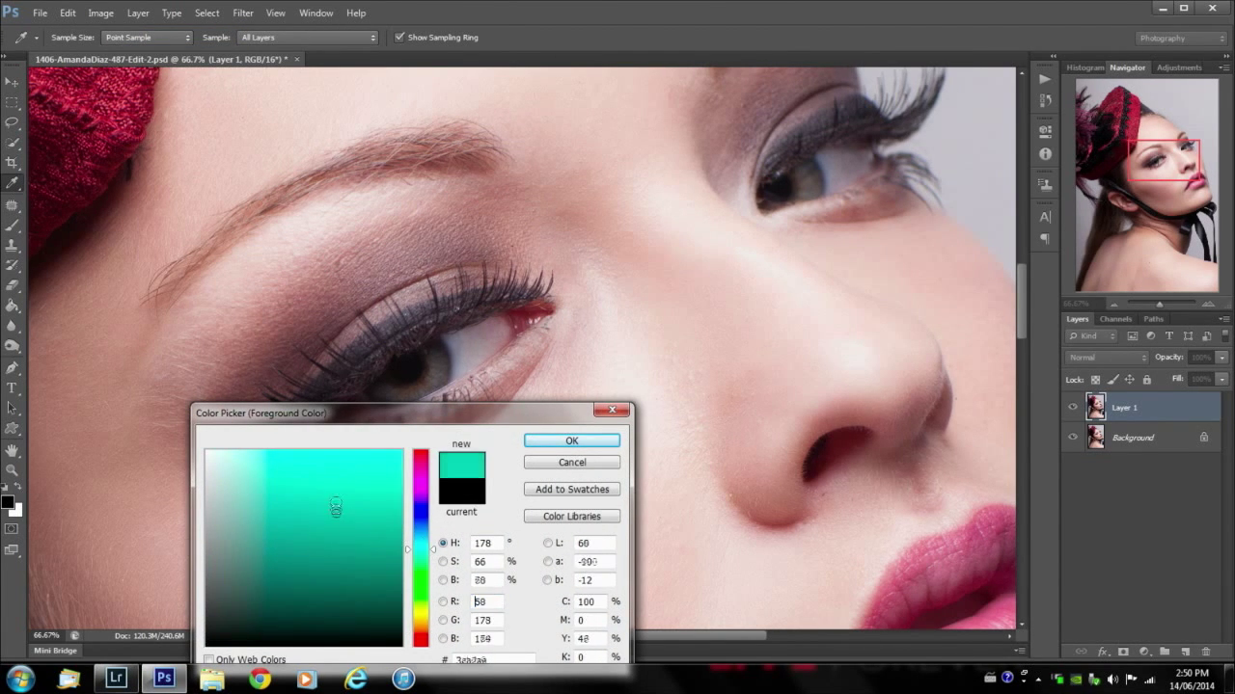
left_click_drag(376, 414, 569, 277)
left_click(490, 331)
left_click_drag(620, 428, 613, 393)
left_click_drag(517, 402, 466, 338)
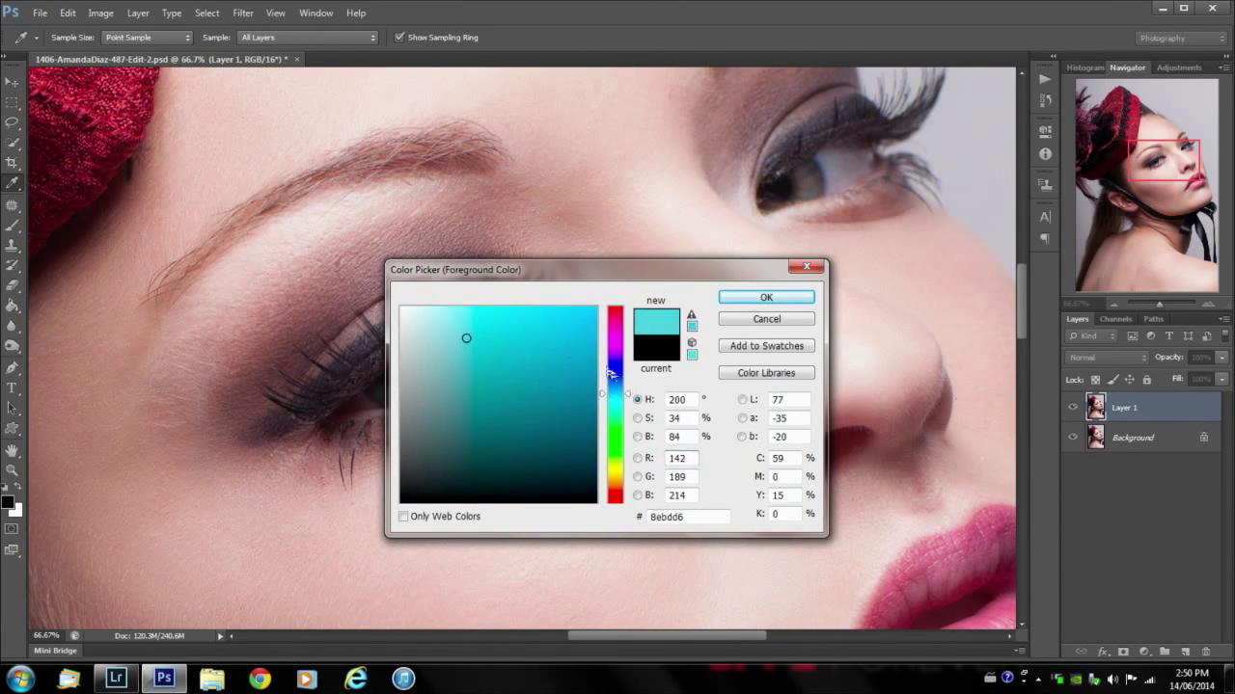
left_click(616, 380)
left_click_drag(615, 380, 617, 382)
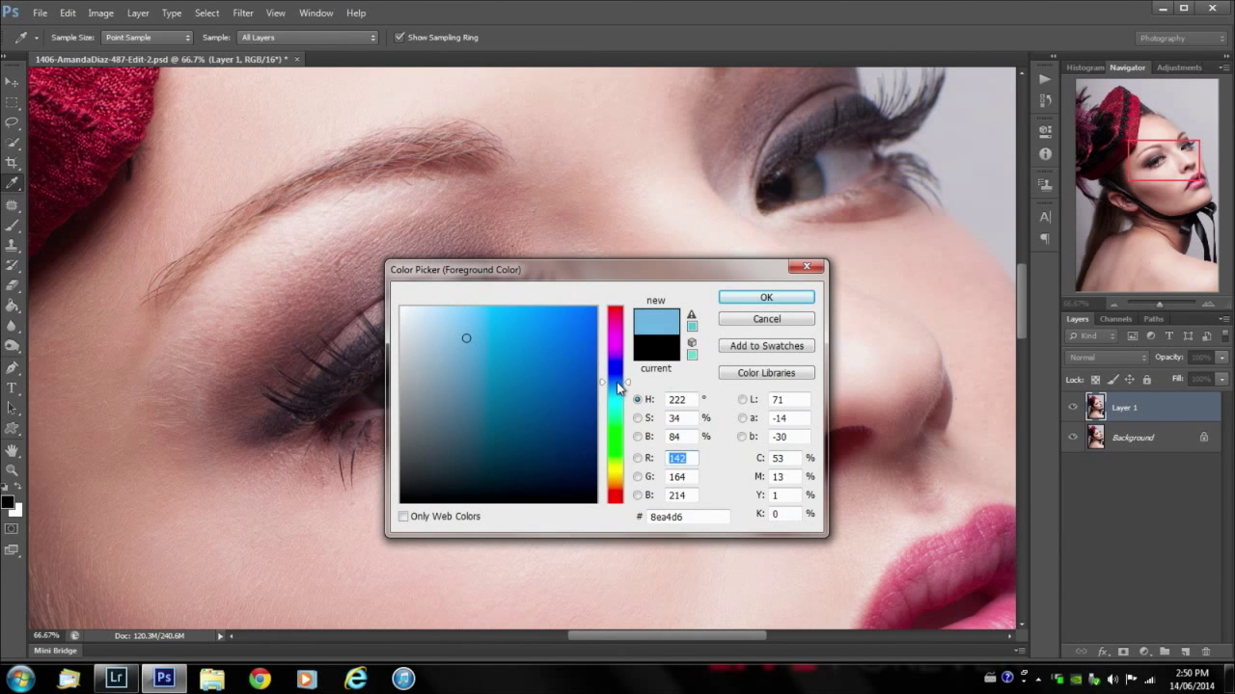
mouse_move(498, 363)
left_mouse_down()
mouse_move(446, 317)
mouse_move(481, 325)
left_mouse_up()
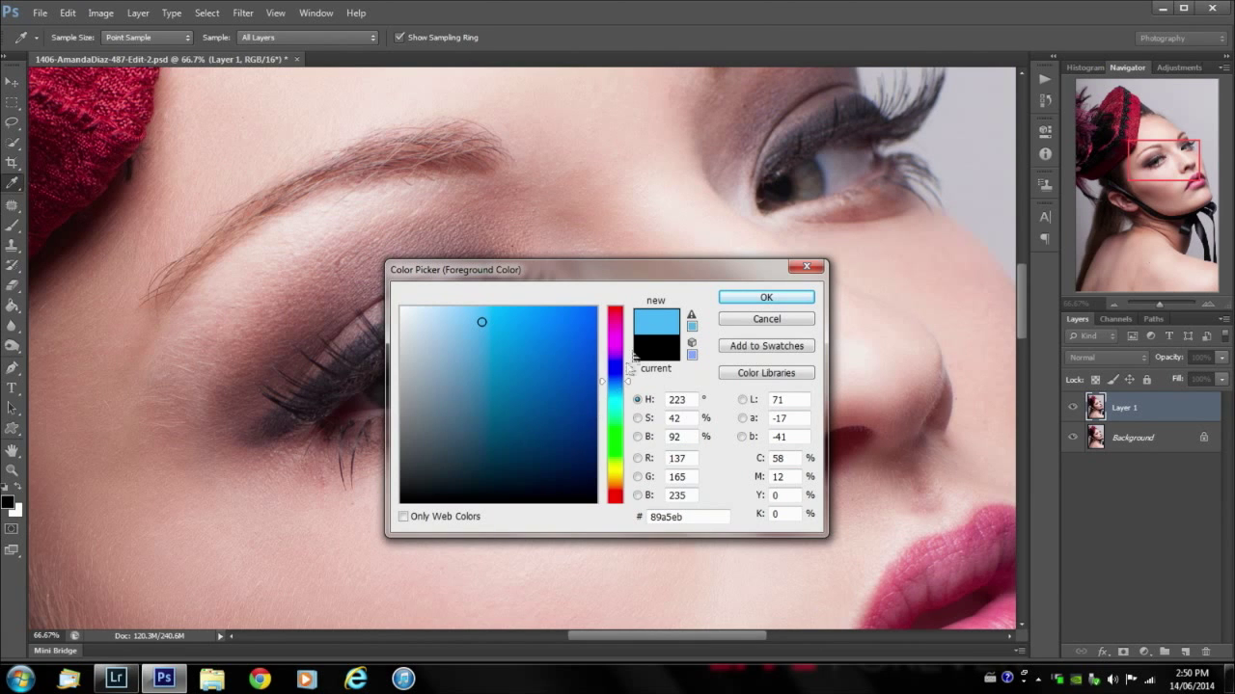
left_click(766, 297)
key("b")
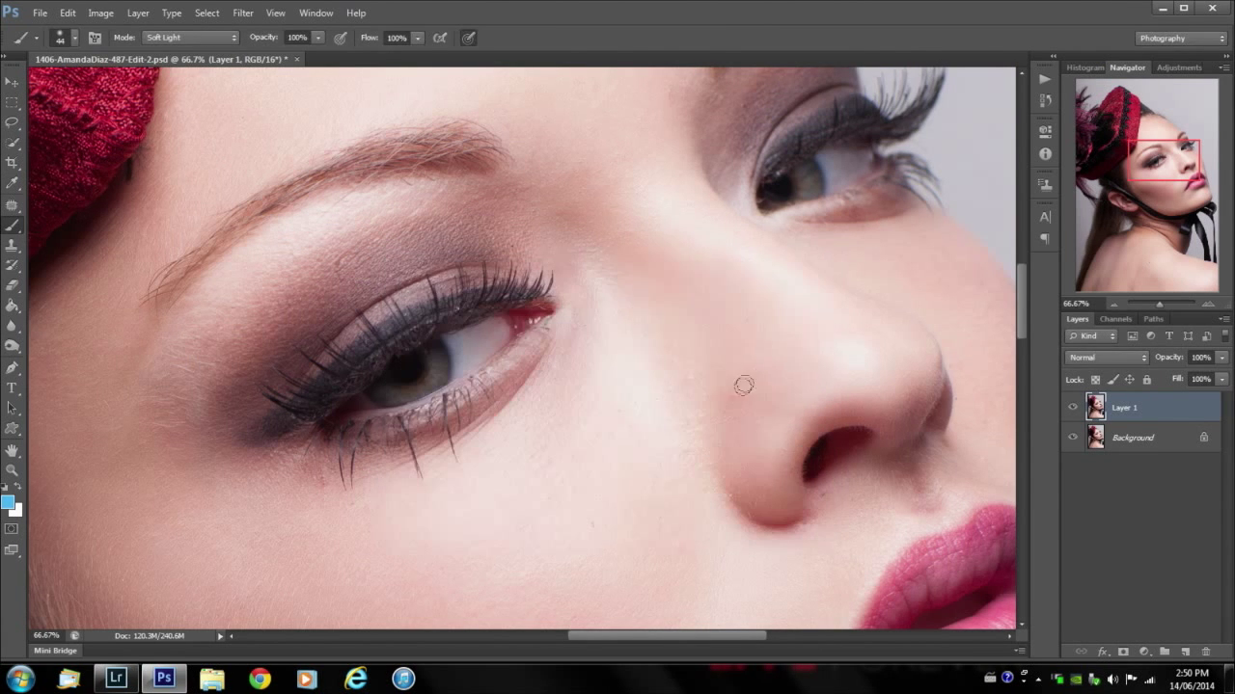
- Set the brush size to 60 px
left_click(73, 38)
left_click_drag(52, 84, 64, 85)
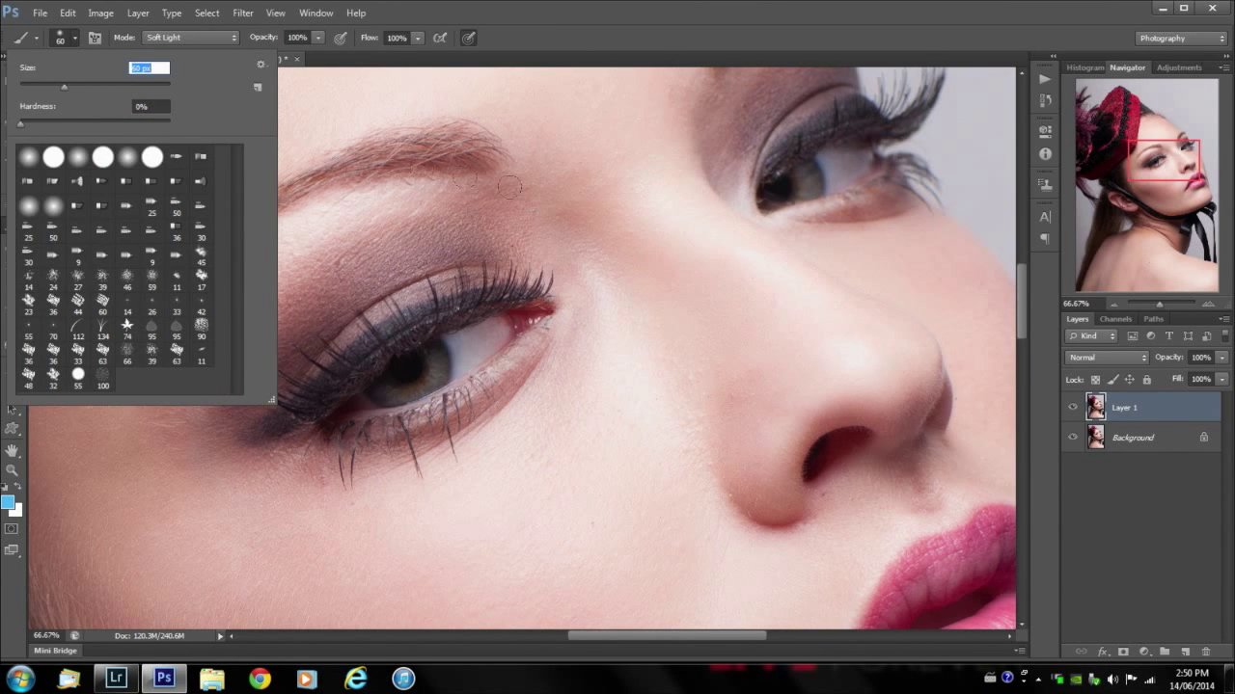
key("Return")
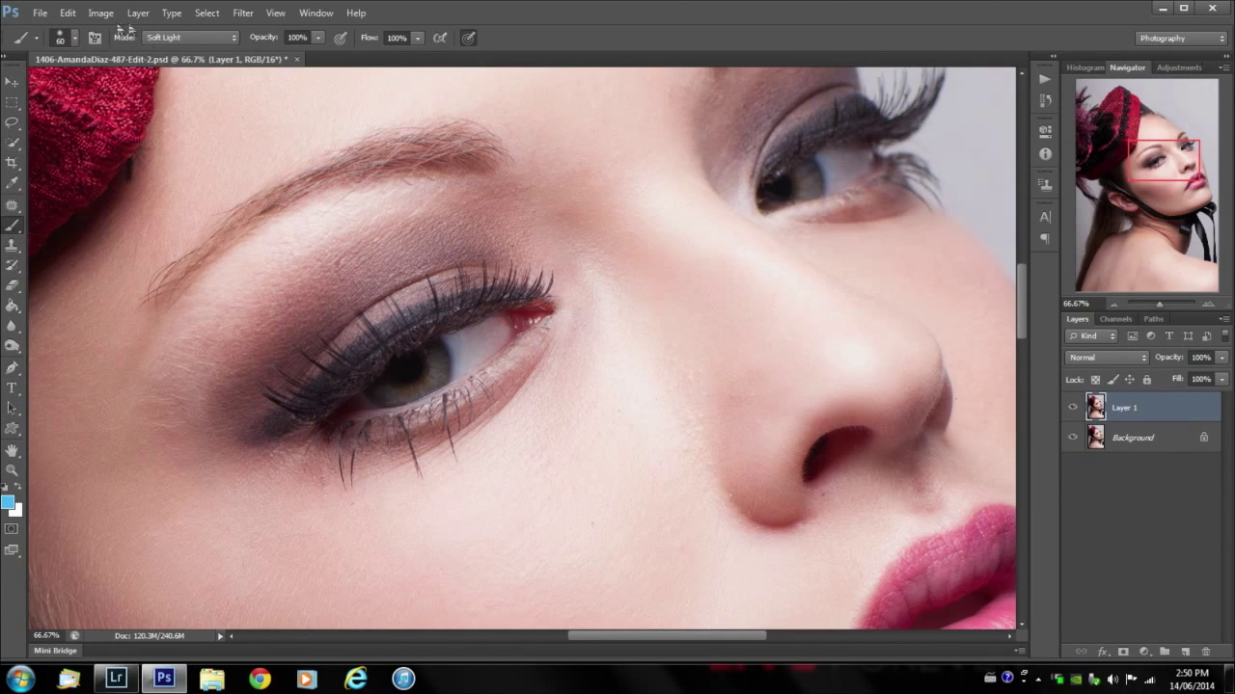
- Try painting the iris of the nearer eye light blue with the brush opacity at 49%
left_click(1207, 304)
mouse_move(1150, 163)
left_mouse_down()
mouse_move(1115, 161)
mouse_move(1147, 167)
left_mouse_up()
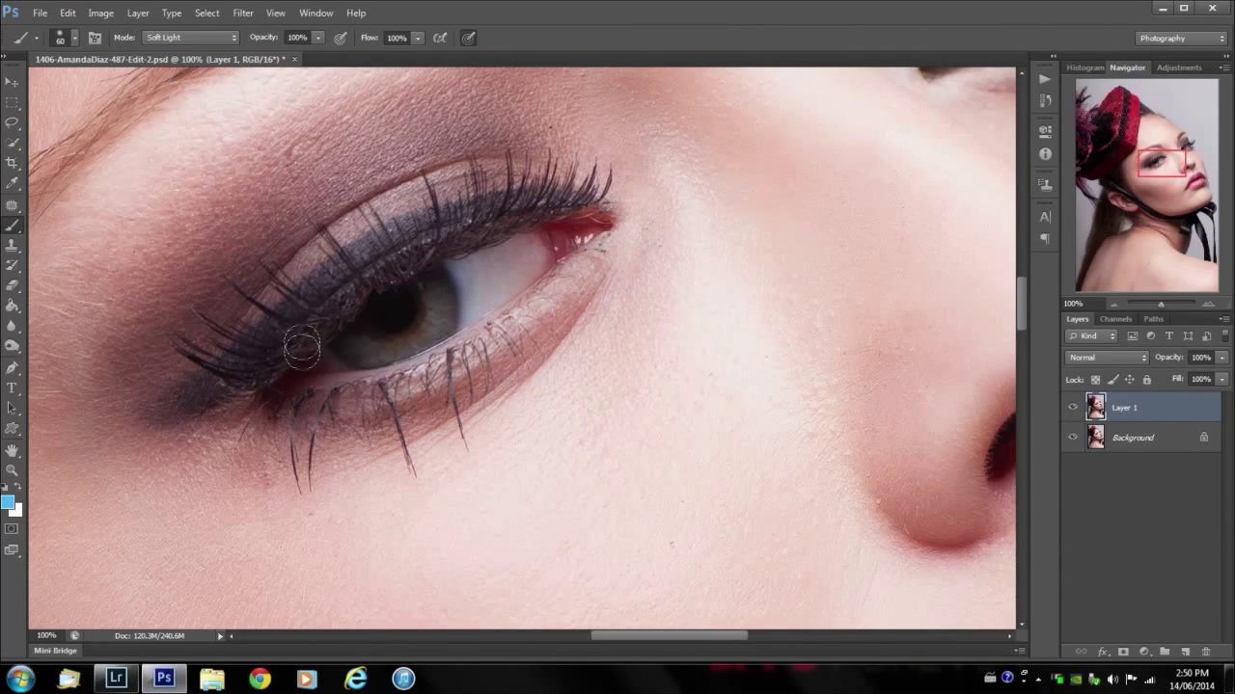
left_click(320, 38)
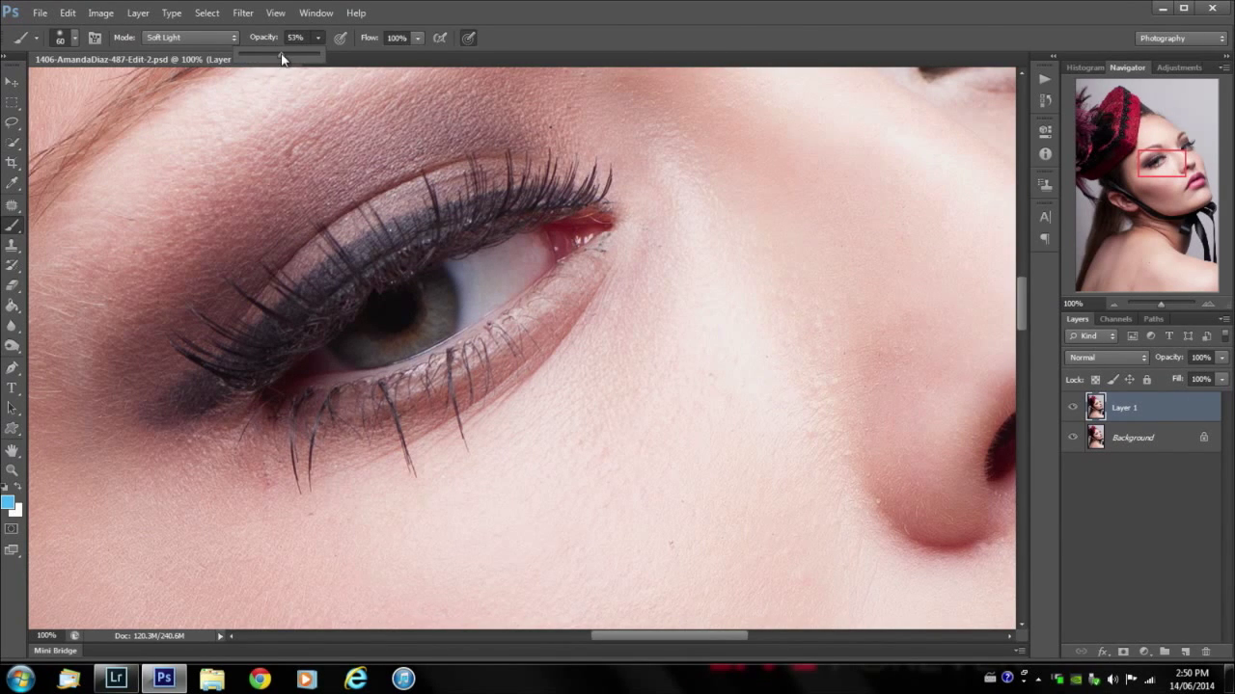
left_click_drag(280, 55, 278, 56)
mouse_move(358, 345)
left_mouse_down()
mouse_move(432, 317)
mouse_move(428, 285)
left_mouse_up()
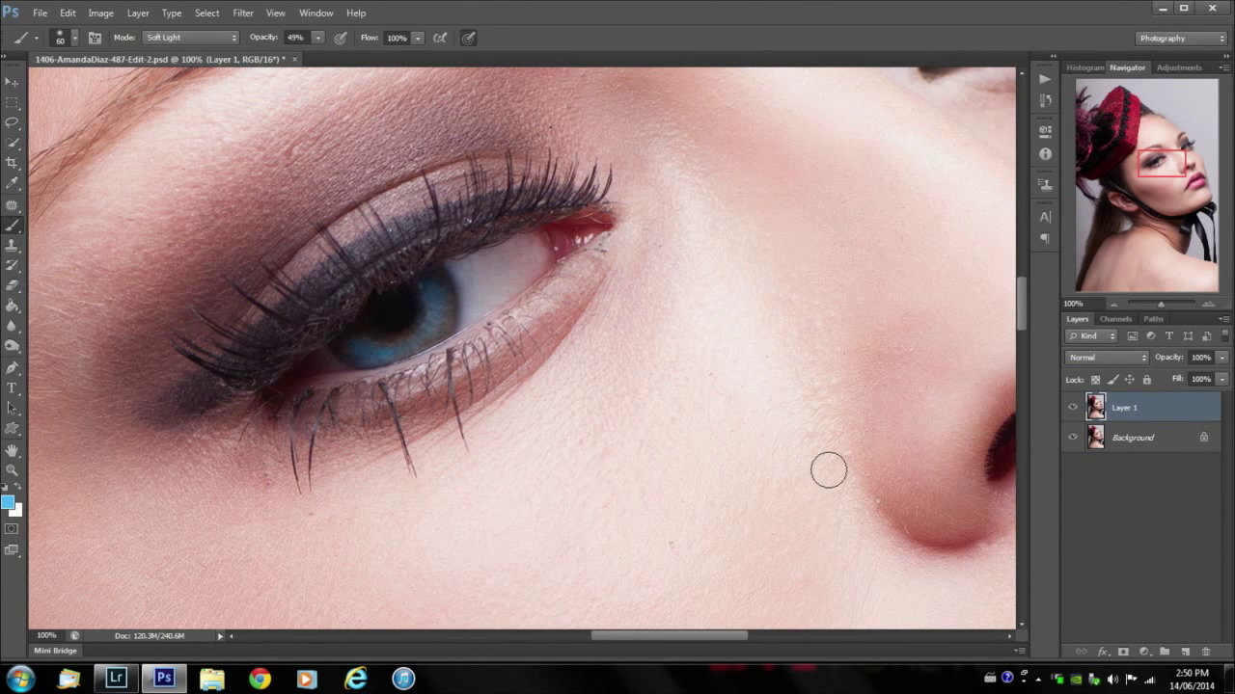
- Undo the brush strokes on the nearer eye by reverting the history to the Delete Layer state
left_click(1043, 100)
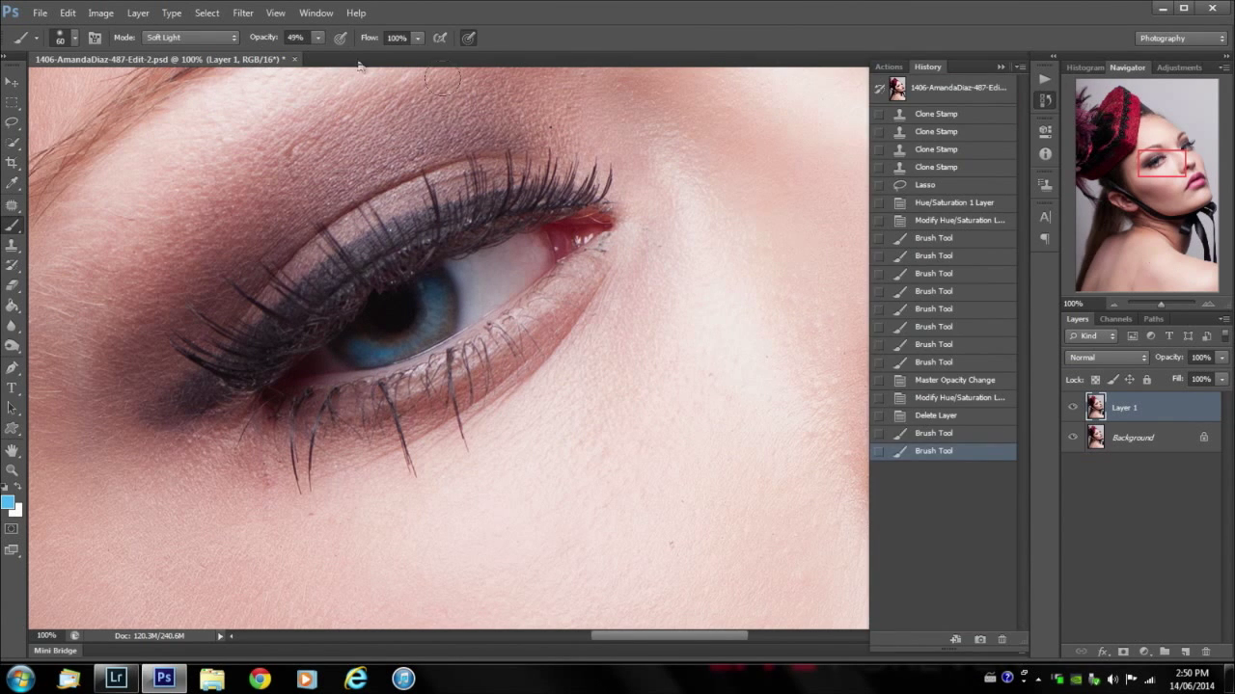
left_click(945, 435)
left_click(934, 416)
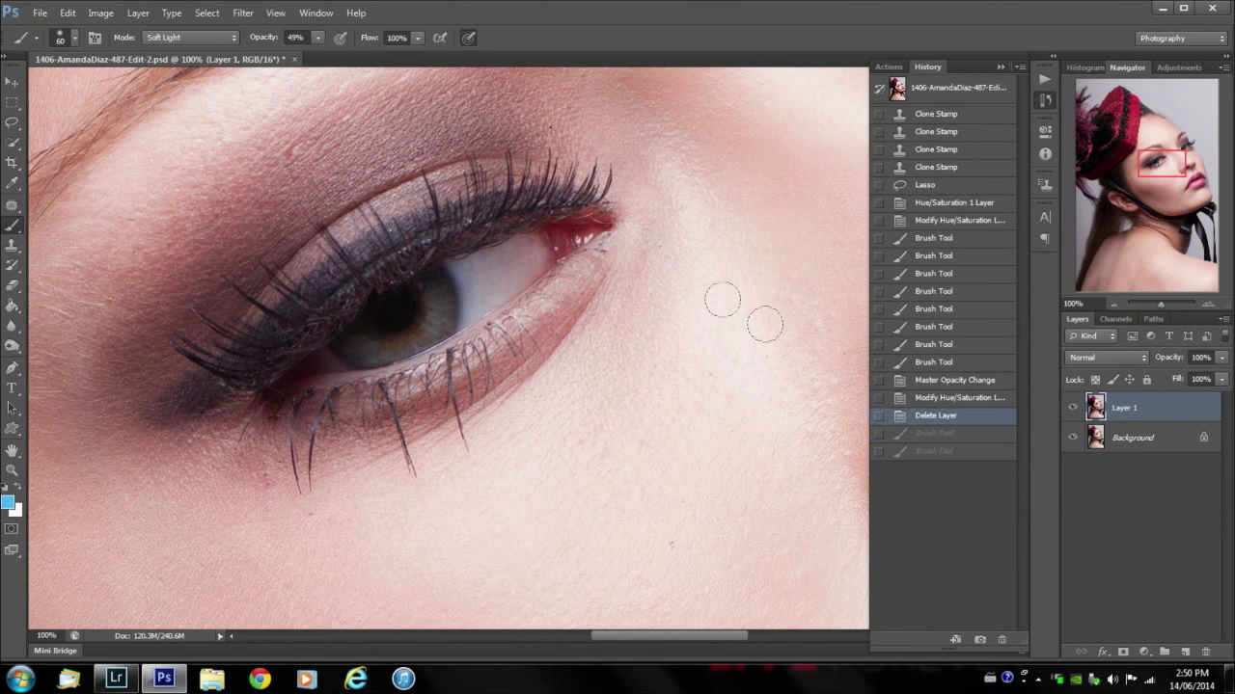
- Set the brush opacity to 28% and paint light blue over the iris of the nearer eye
left_click(317, 37)
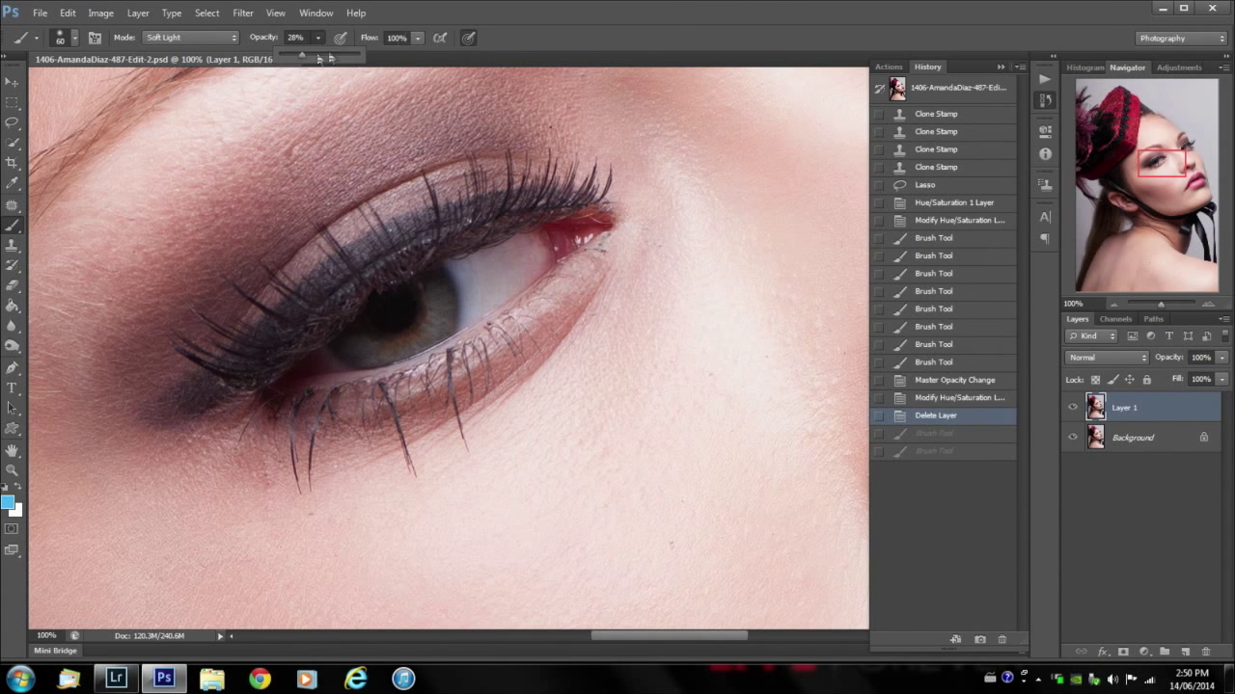
left_click(463, 23)
mouse_move(356, 354)
left_mouse_down()
mouse_move(429, 322)
mouse_move(434, 292)
left_mouse_up()
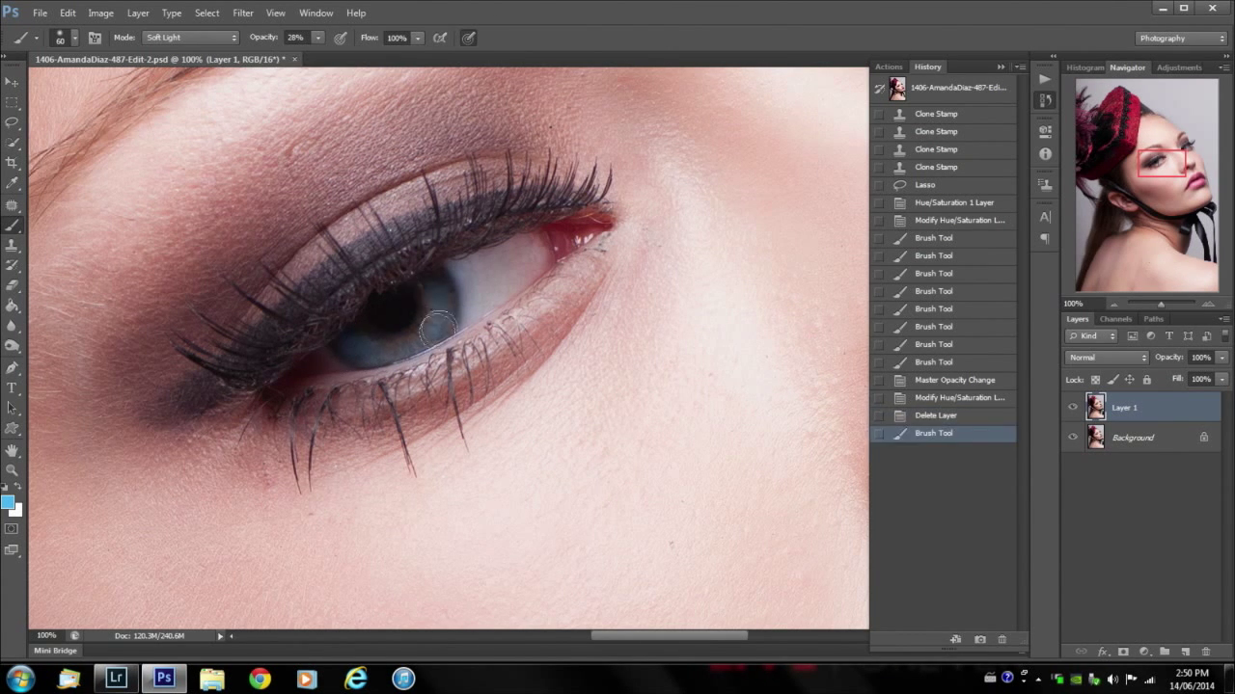
left_click(438, 329)
left_click(436, 320)
- Paint the iris of the farther eye light blue with several overlapping brush strokes
left_click_drag(1163, 165, 1175, 160)
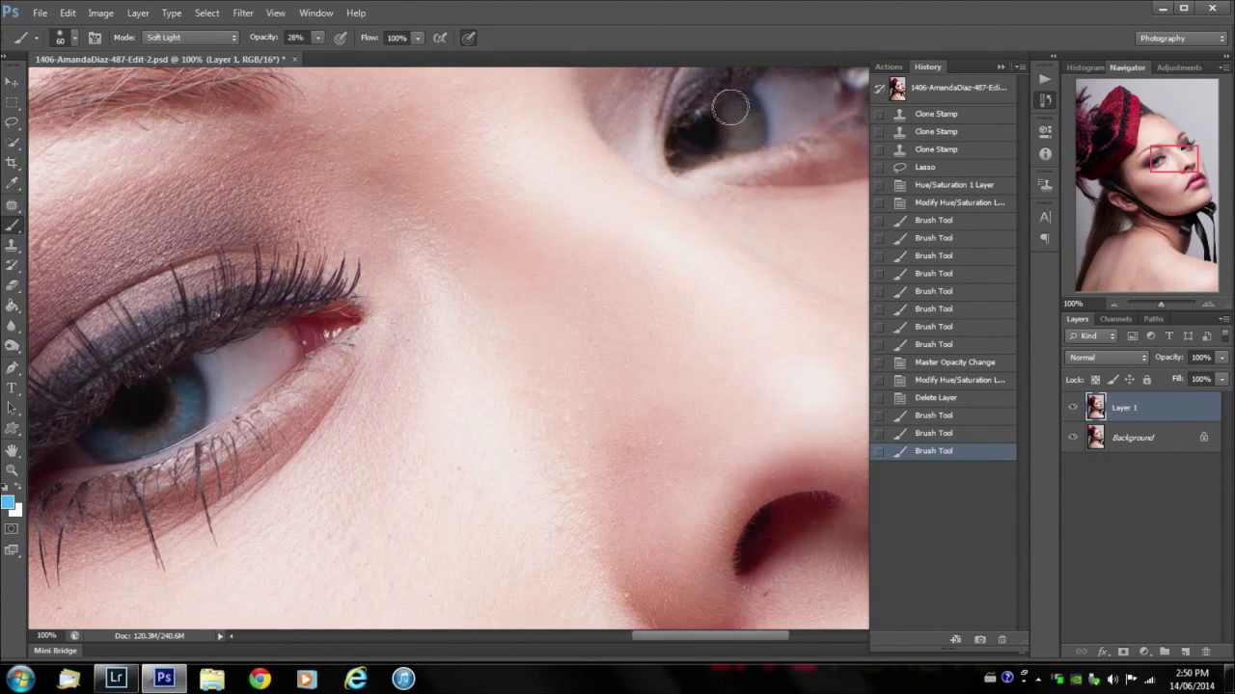
mouse_move(730, 108)
left_mouse_down()
mouse_move(739, 138)
mouse_move(729, 147)
left_mouse_up()
left_click(686, 158)
left_click(744, 135)
left_click(743, 129)
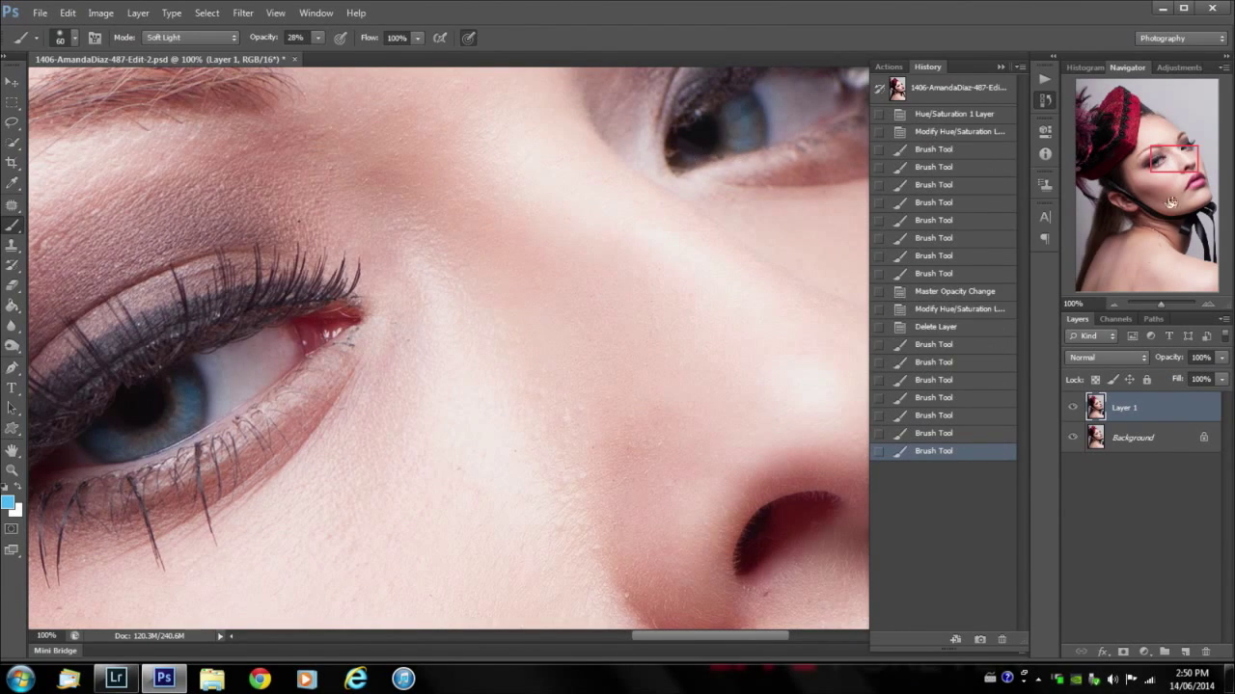
- Strengthen the blue on the nearer eye's iris with a few more brush strokes and check the whole face
left_click(1115, 302)
left_click(1115, 302)
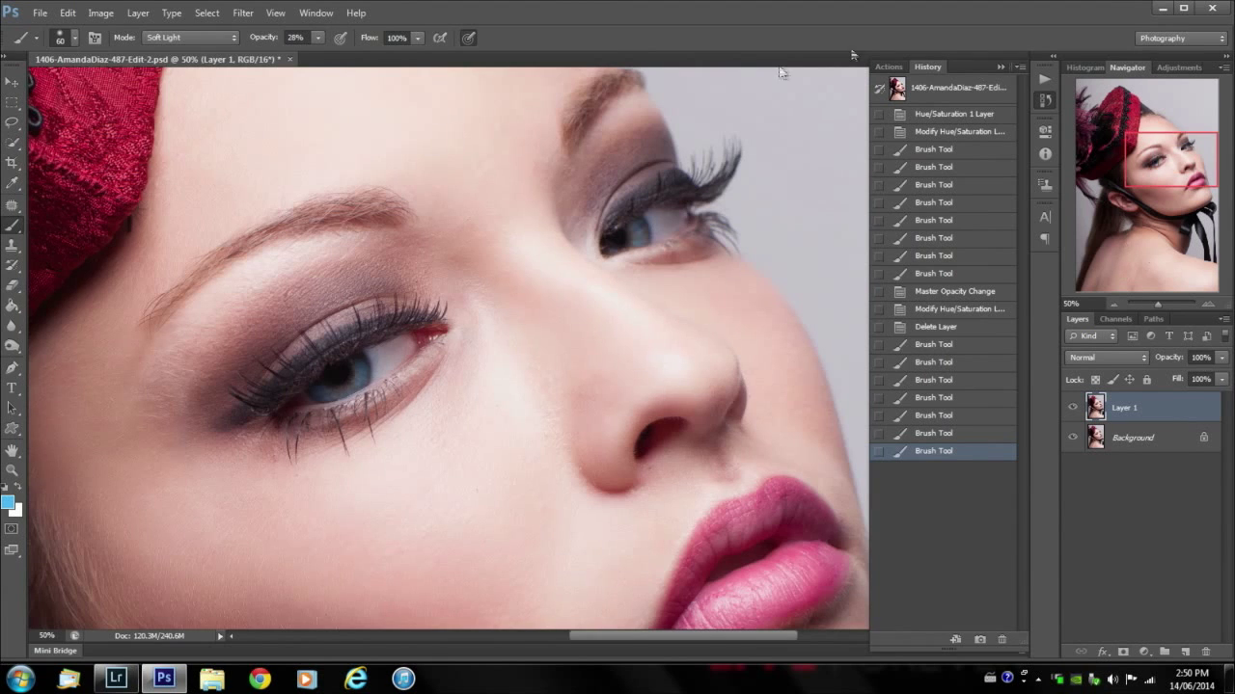
mouse_move(362, 374)
left_mouse_down()
mouse_move(342, 393)
mouse_move(349, 384)
left_mouse_up()
left_click(345, 395)
left_click(371, 396)
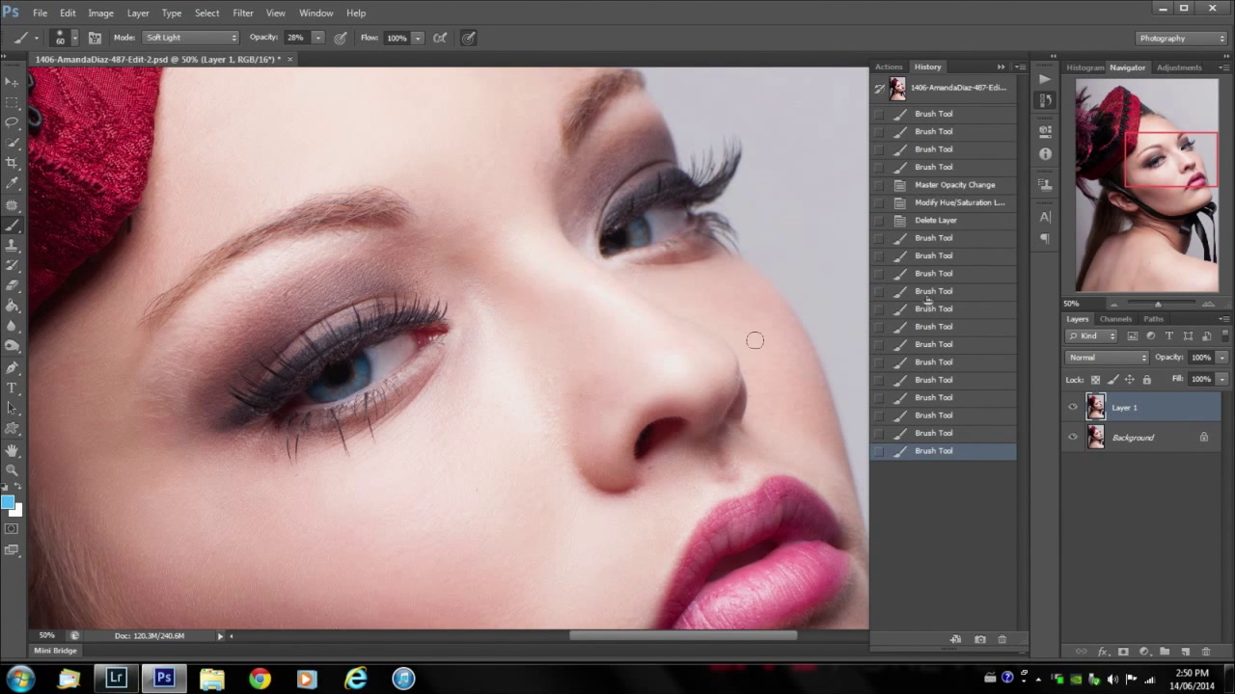
left_click(1116, 304)
left_click(1116, 304)
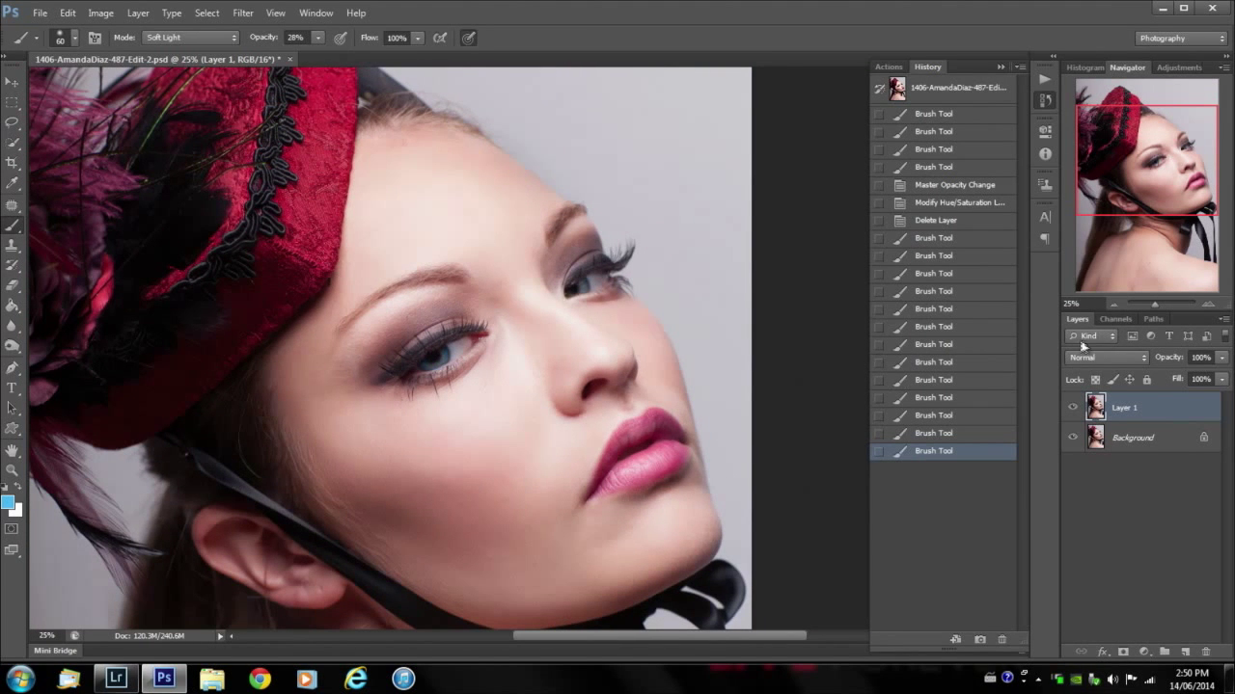